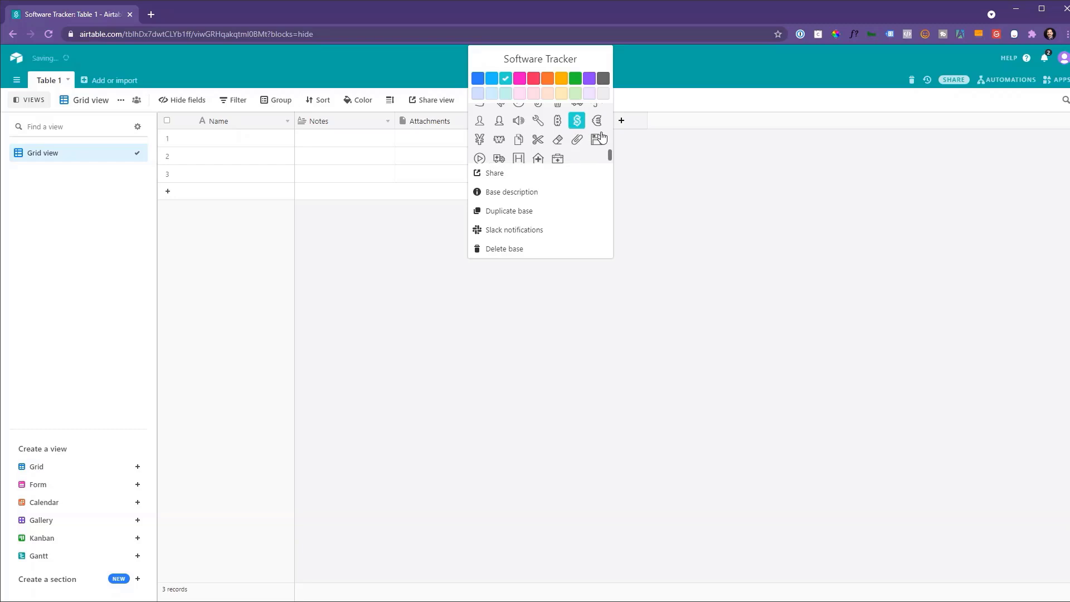
# Delete the default Notes, Attachments and Status fields from the table
pyautogui.click(640, 189)
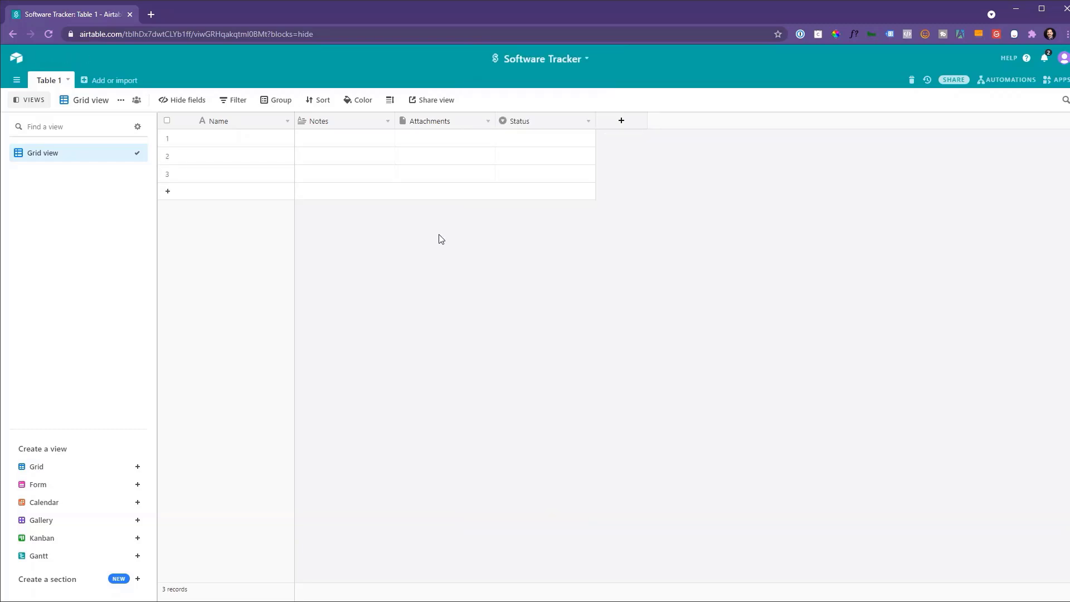
pyautogui.rightClick(338, 122)
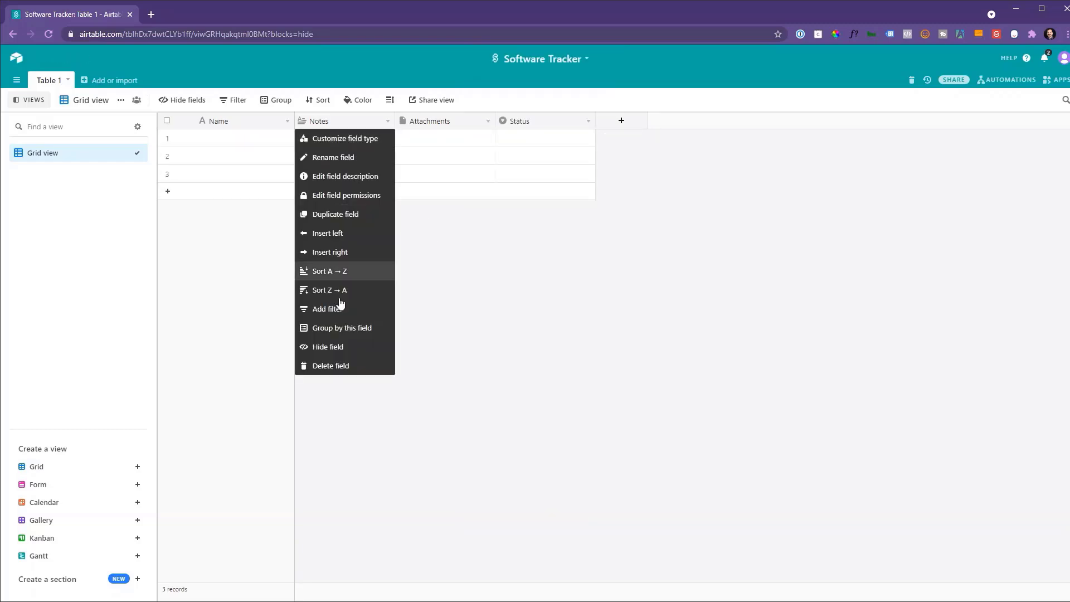
pyautogui.click(338, 366)
pyautogui.rightClick(333, 121)
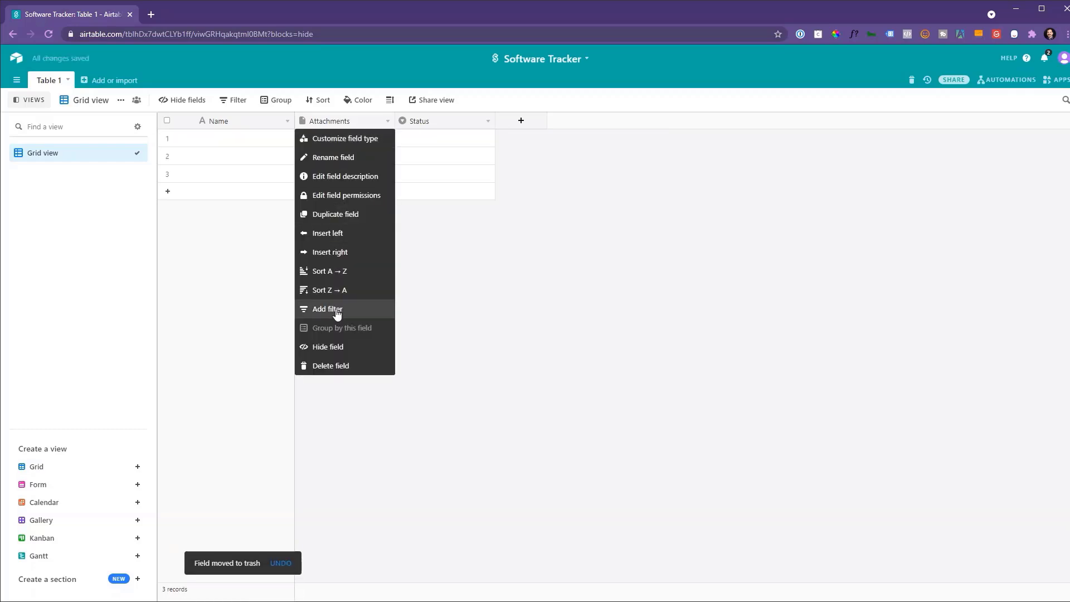
pyautogui.click(336, 366)
pyautogui.rightClick(354, 124)
pyautogui.click(342, 367)
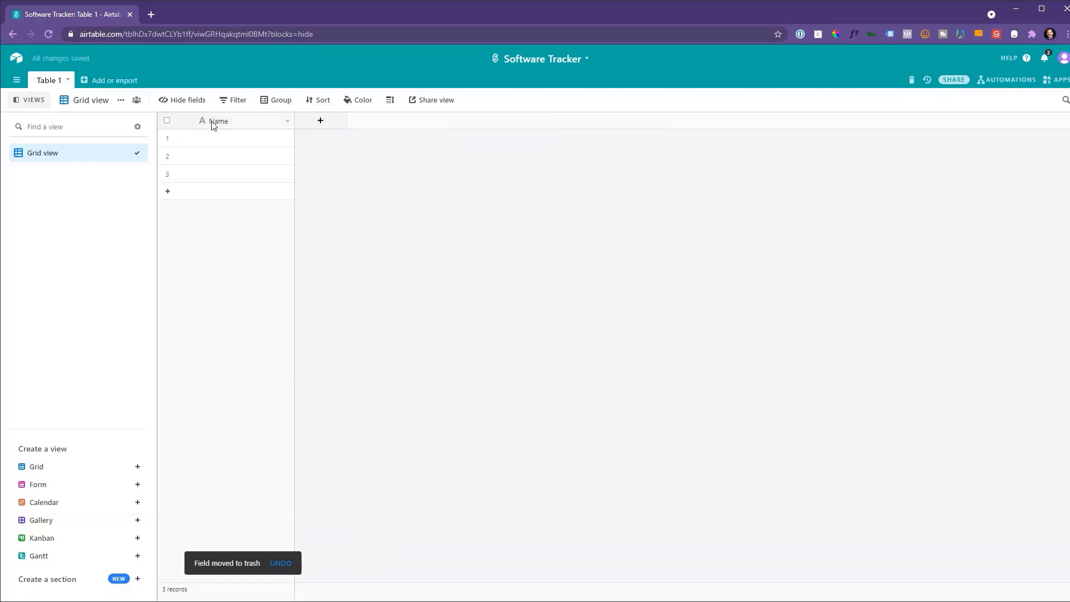
# Rename the primary Name field as Software
pyautogui.rightClick(222, 124)
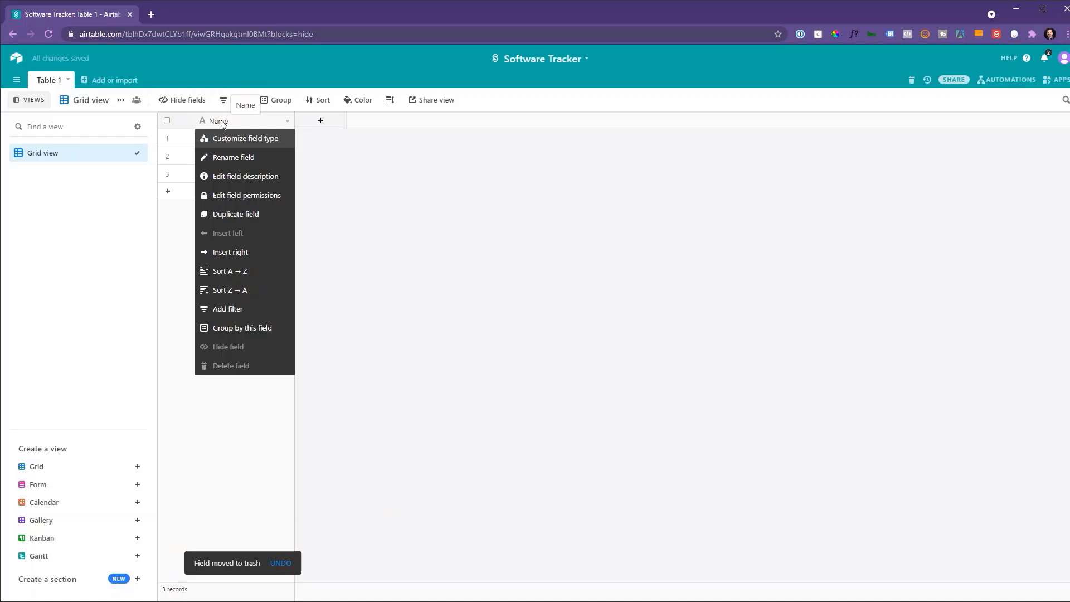
pyautogui.click(237, 157)
pyautogui.write('Sfot')
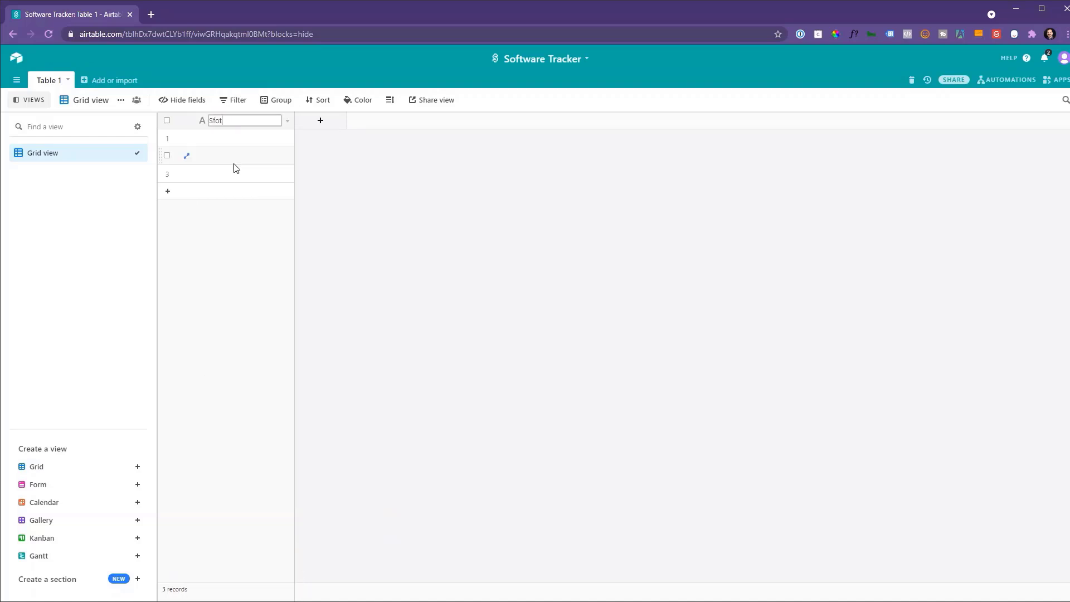
pyautogui.press('Return')
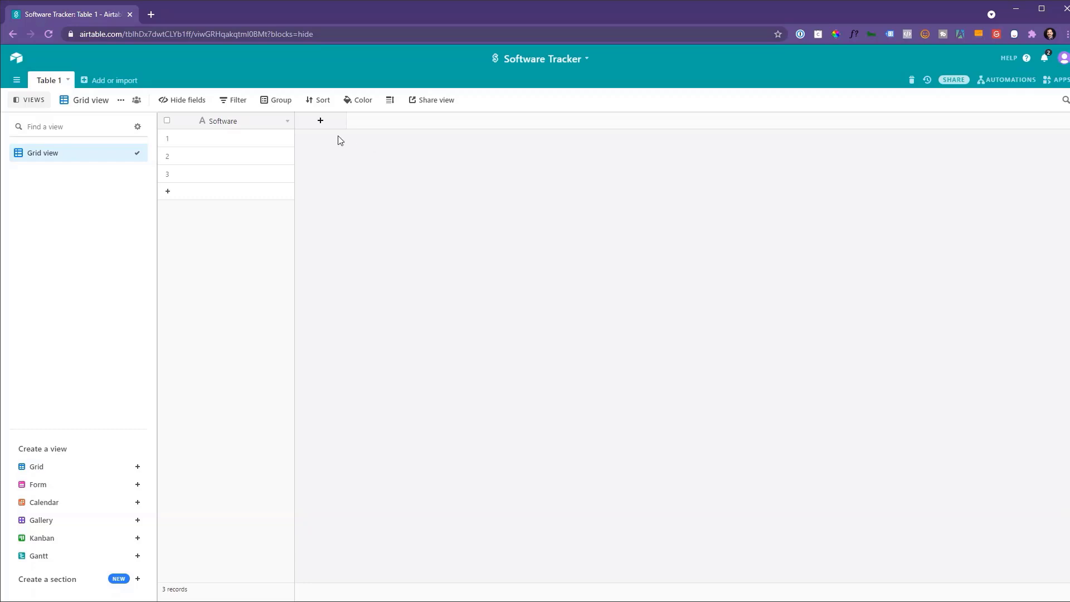
# Create a currency field named Cost with the $ symbol and $1.00 precision
pyautogui.click(321, 121)
pyautogui.write('Cost')
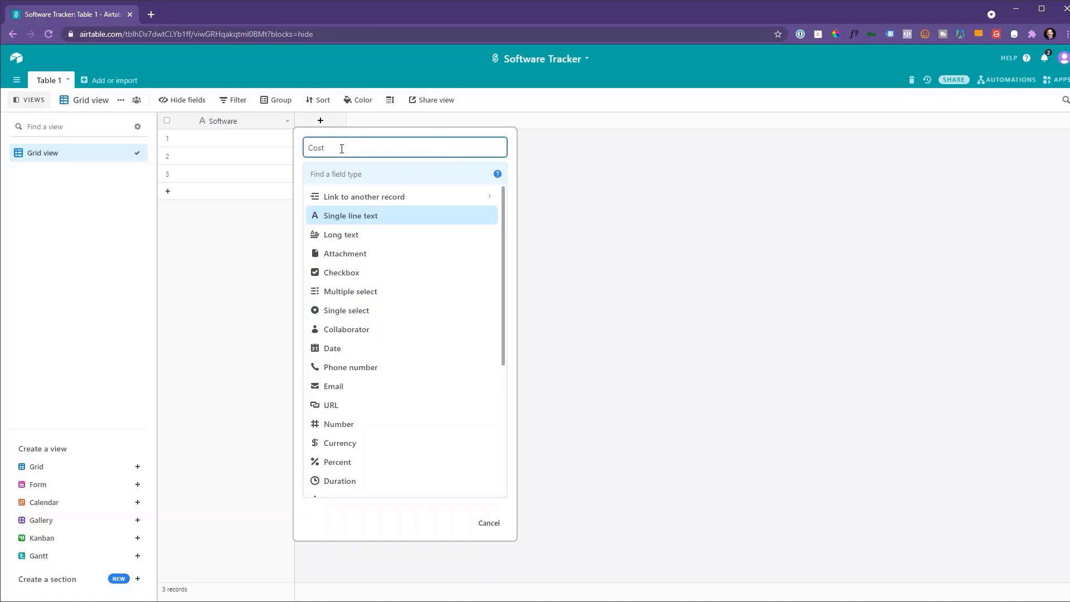
pyautogui.click(339, 443)
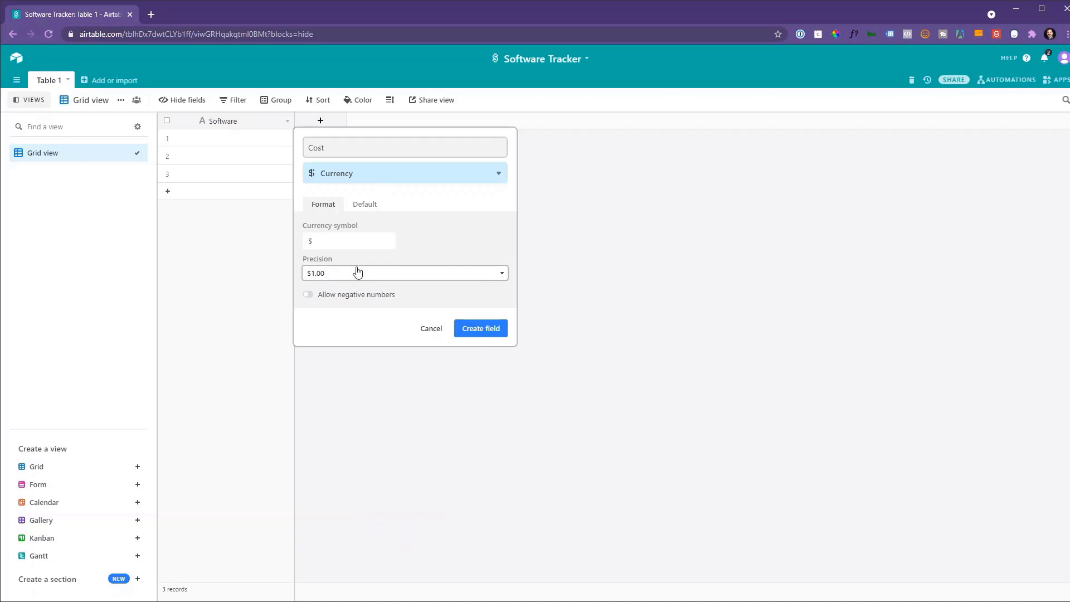
pyautogui.click(484, 331)
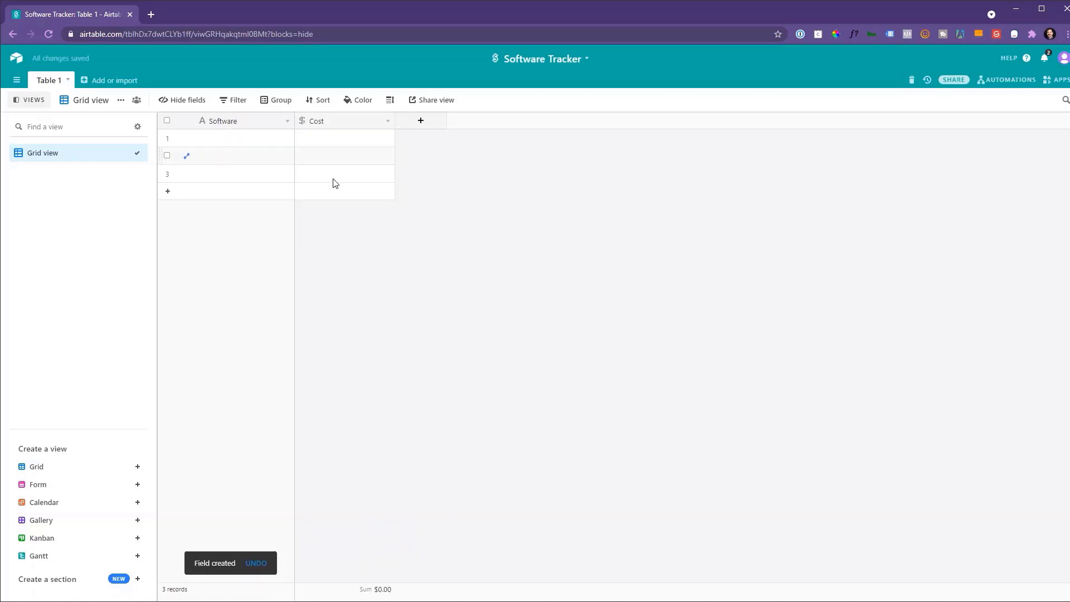
# Create an unnamed single select field after Cost with the options Annual and Monthly
pyautogui.click(421, 123)
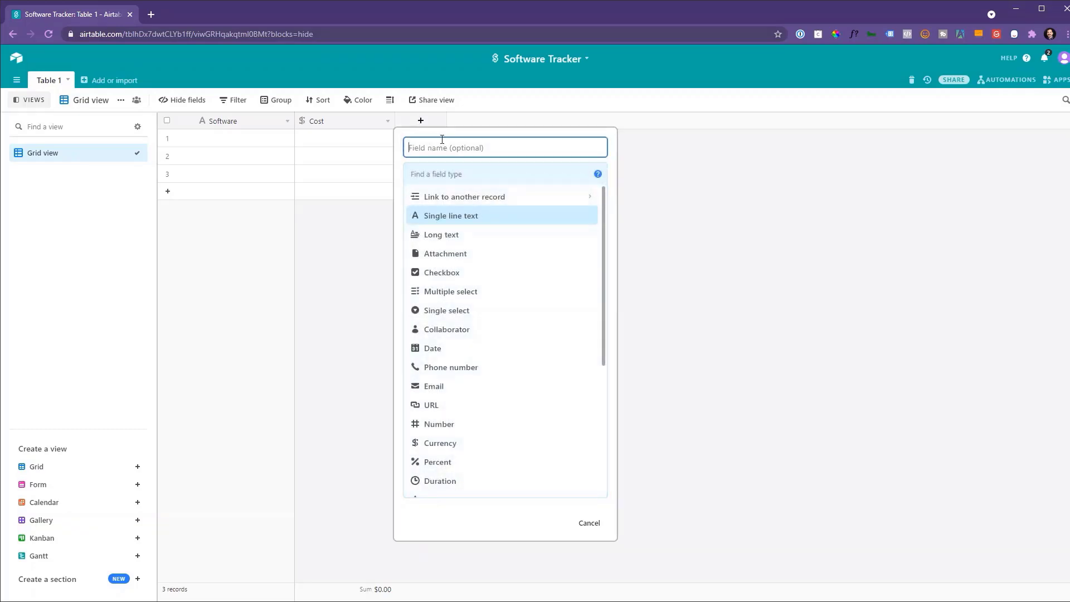
pyautogui.click(460, 312)
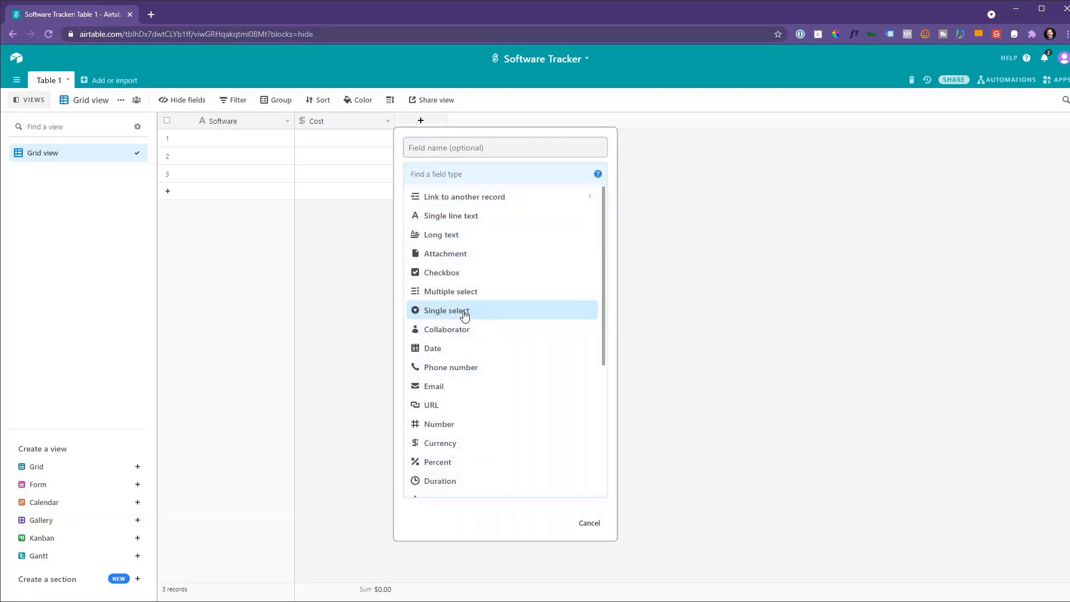
pyautogui.click(460, 268)
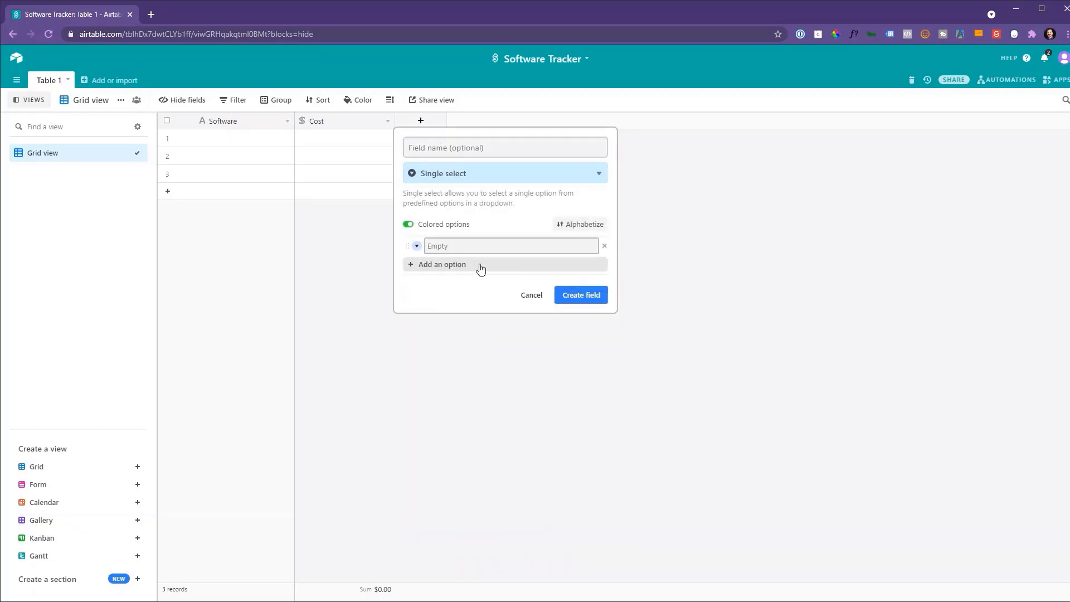
pyautogui.write('Annual')
pyautogui.click(481, 269)
pyautogui.write('Monthly')
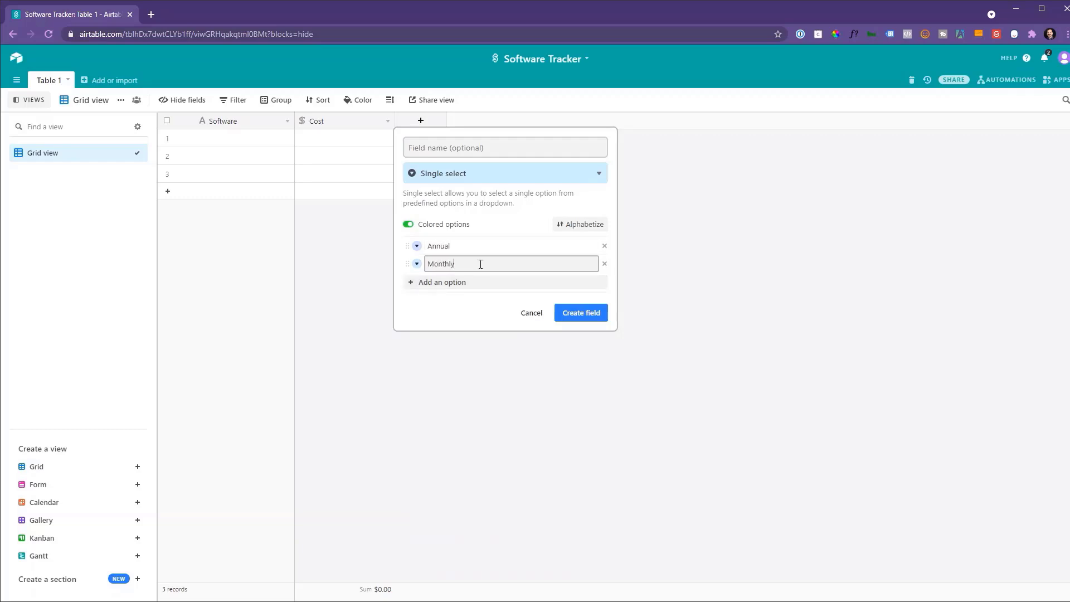
pyautogui.press('Return')
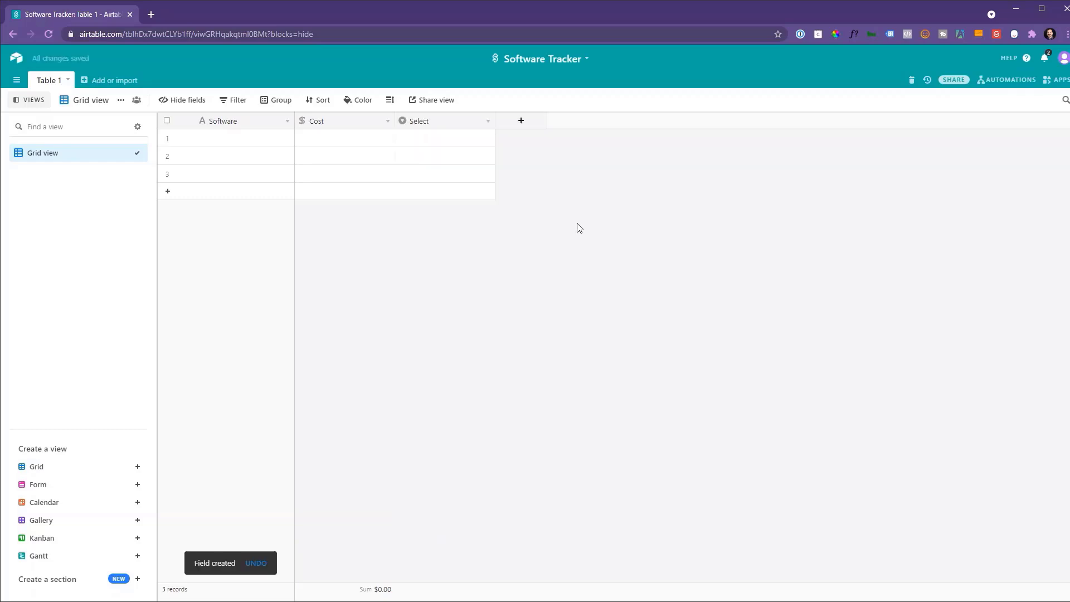
# Create a single select field named Payment Method with the options Amex and Paypal
pyautogui.click(526, 124)
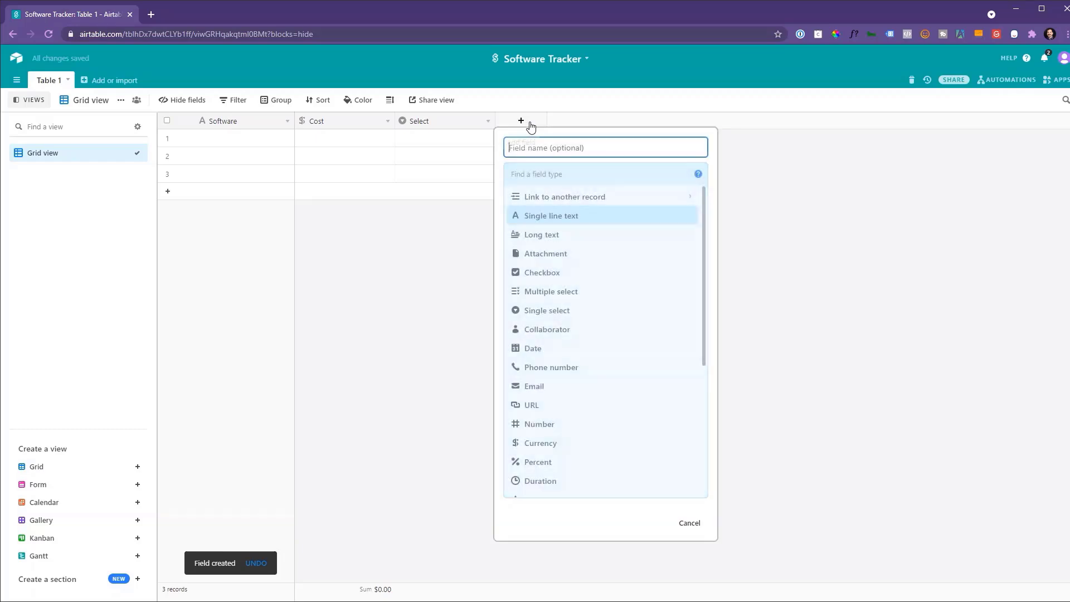
pyautogui.write('Payment Method')
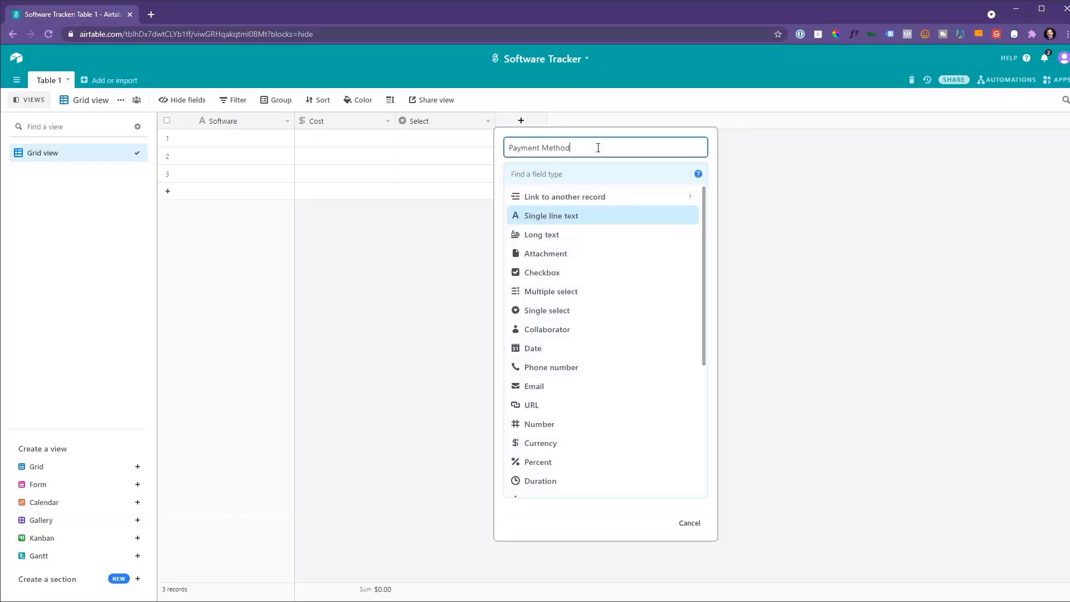
pyautogui.click(555, 315)
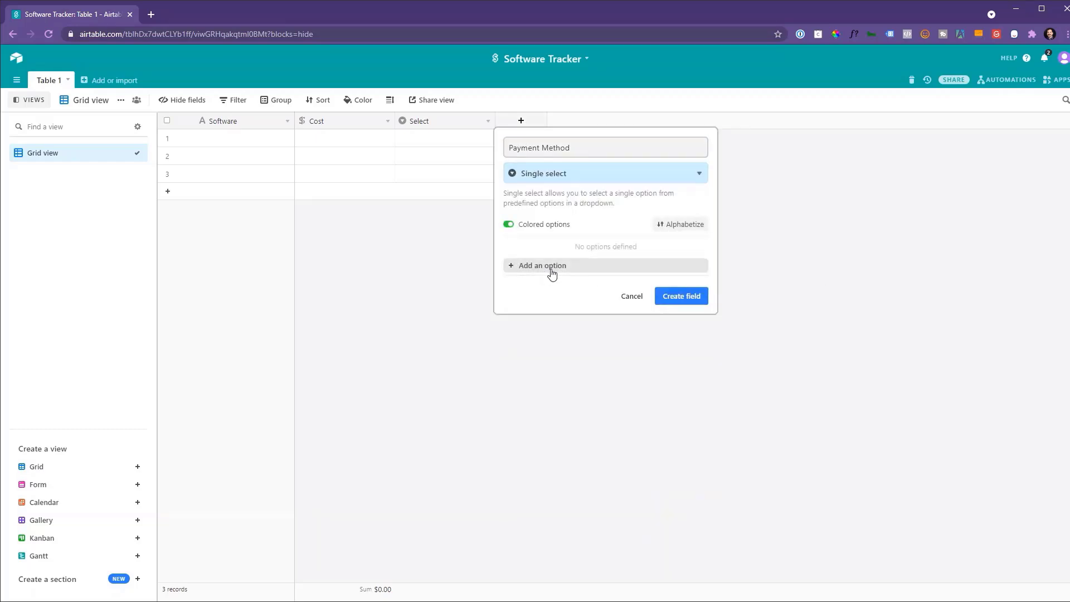
pyautogui.click(553, 269)
pyautogui.write('Amex')
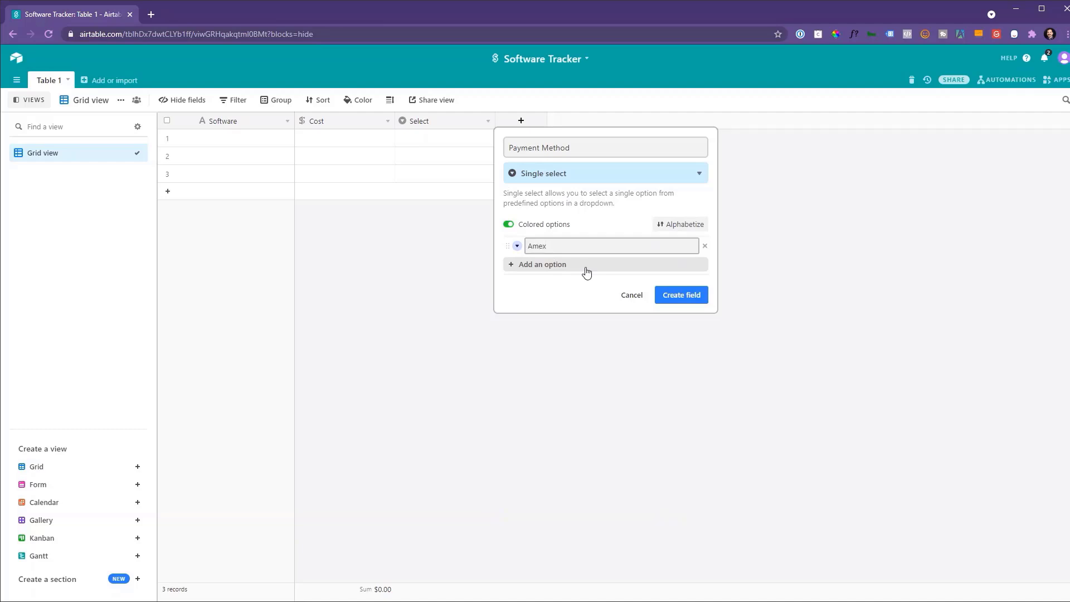
pyautogui.click(587, 271)
pyautogui.write('A')
pyautogui.press('BackSpace')
pyautogui.write('Paypal')
pyautogui.press('Return')
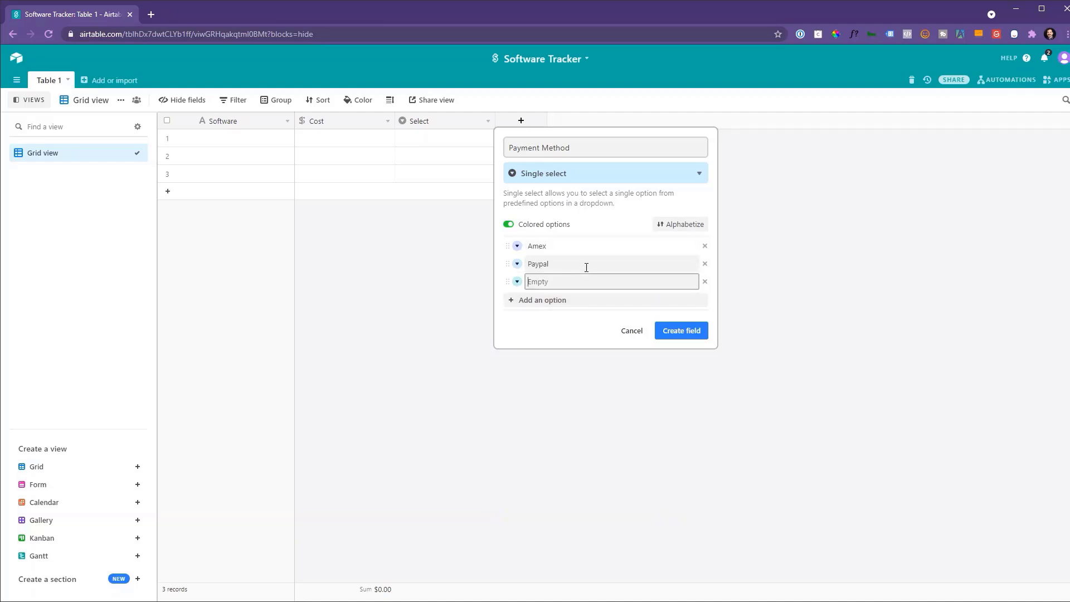
pyautogui.click(681, 331)
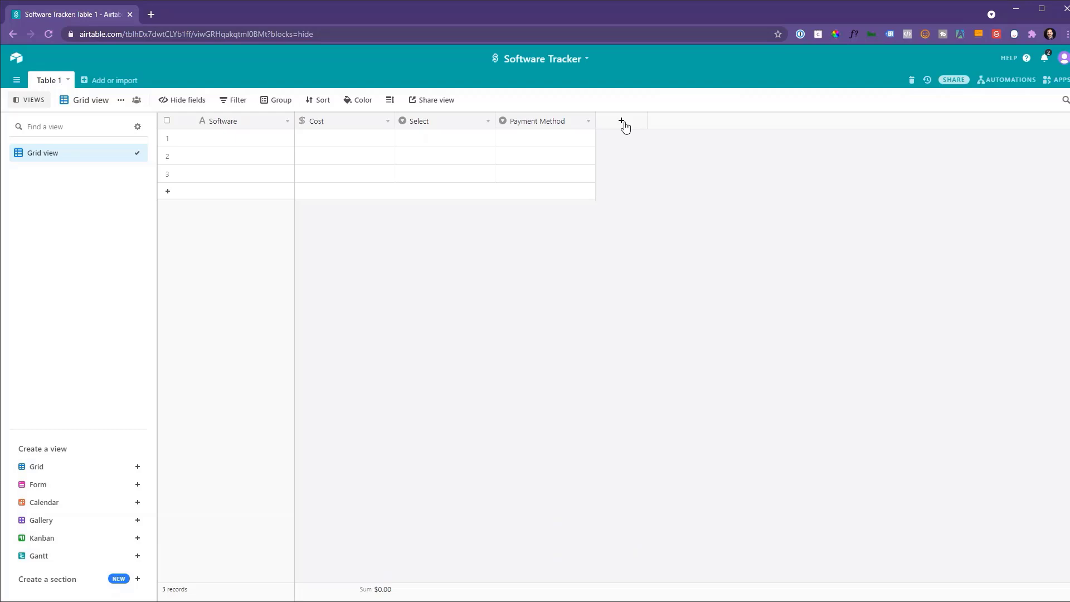
# Create a single select field named Category after Payment Method
pyautogui.click(624, 125)
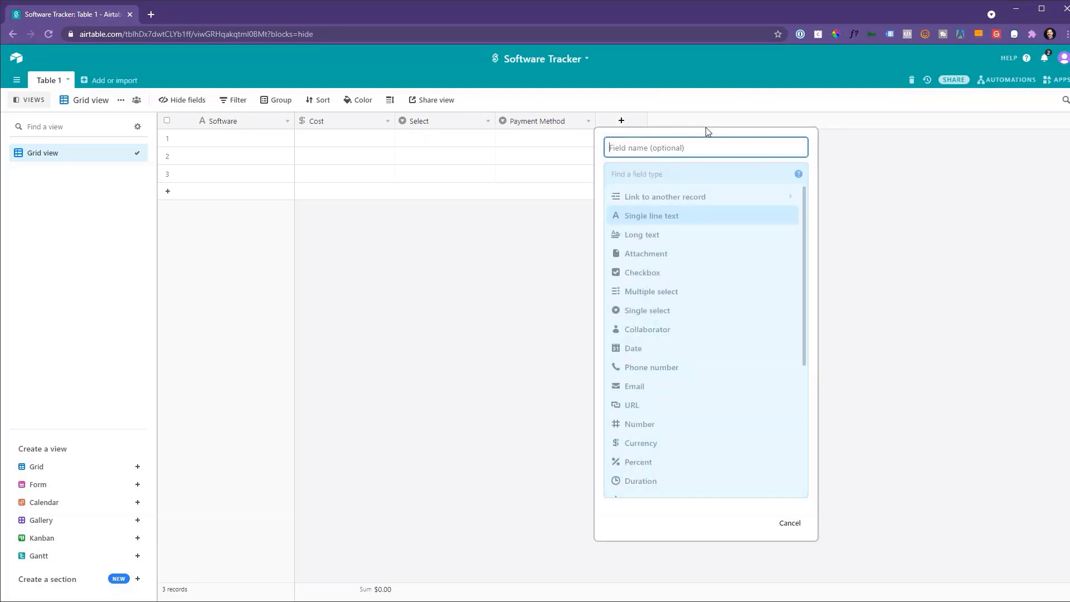
pyautogui.write('Cate')
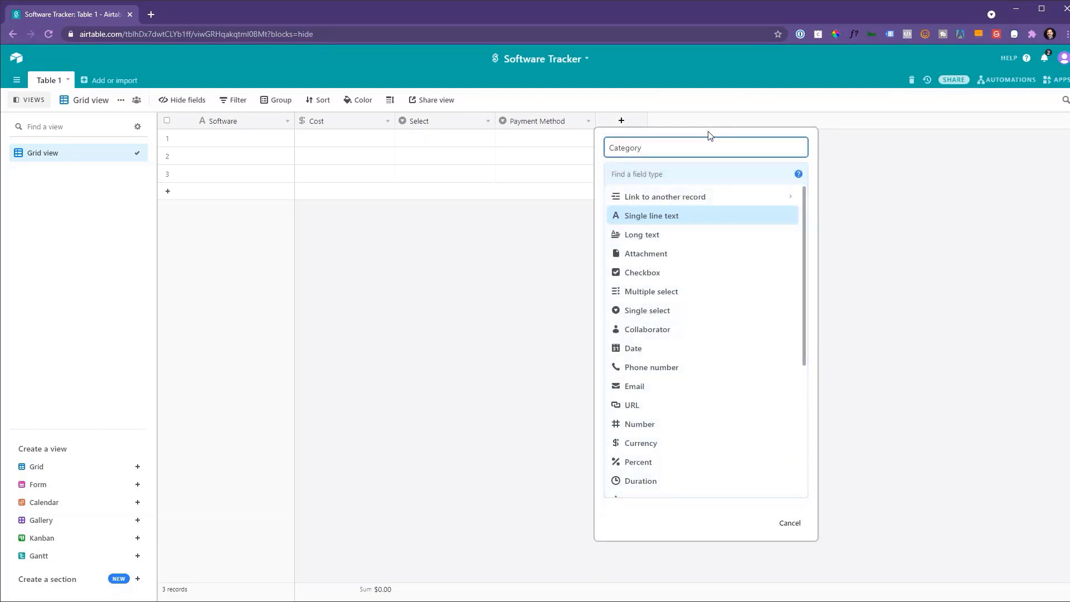
pyautogui.write('gory')
pyautogui.press('Return')
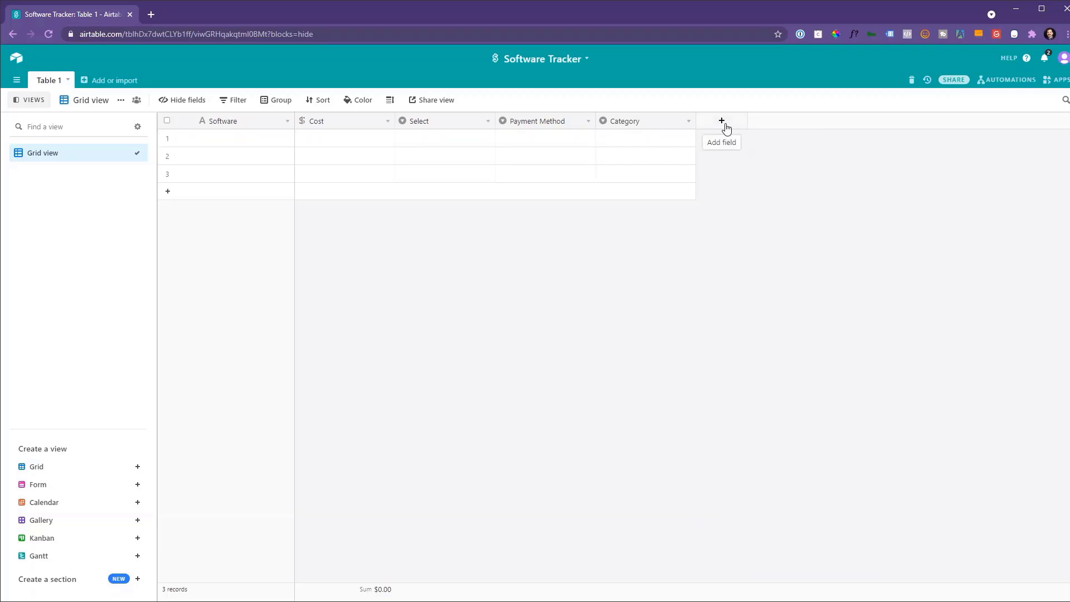
# Create a long text field named "What it does" without rich text formatting
pyautogui.click(723, 124)
pyautogui.write('Wh')
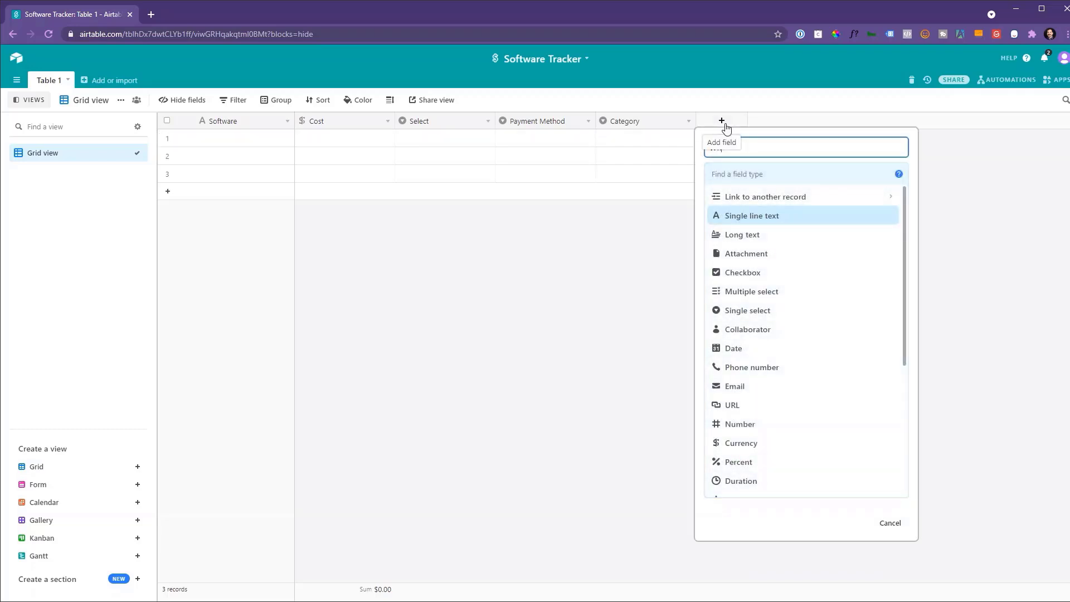
pyautogui.write('at it does')
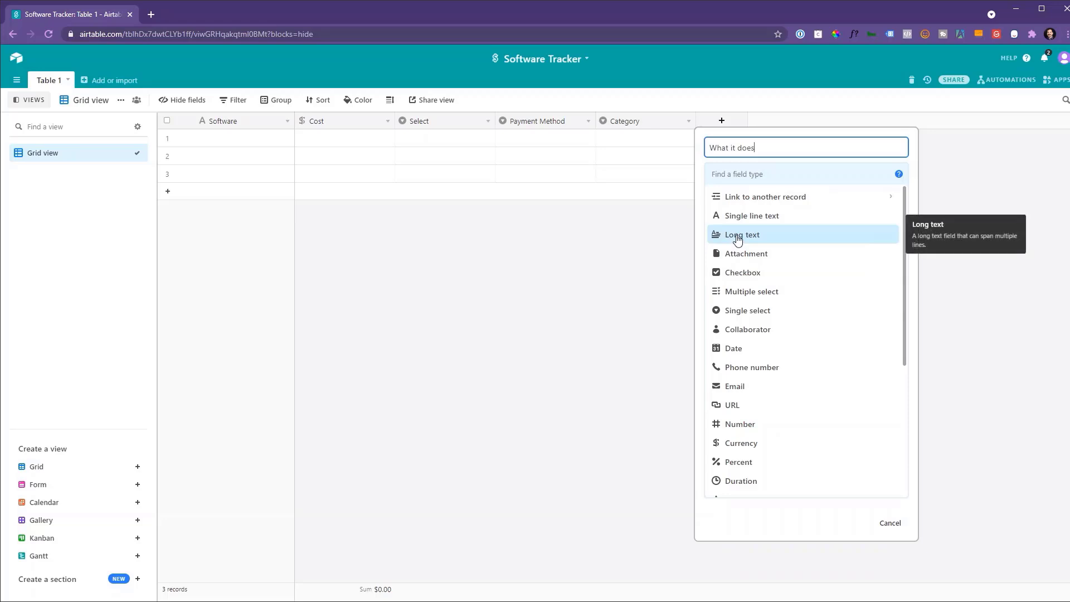
pyautogui.click(738, 236)
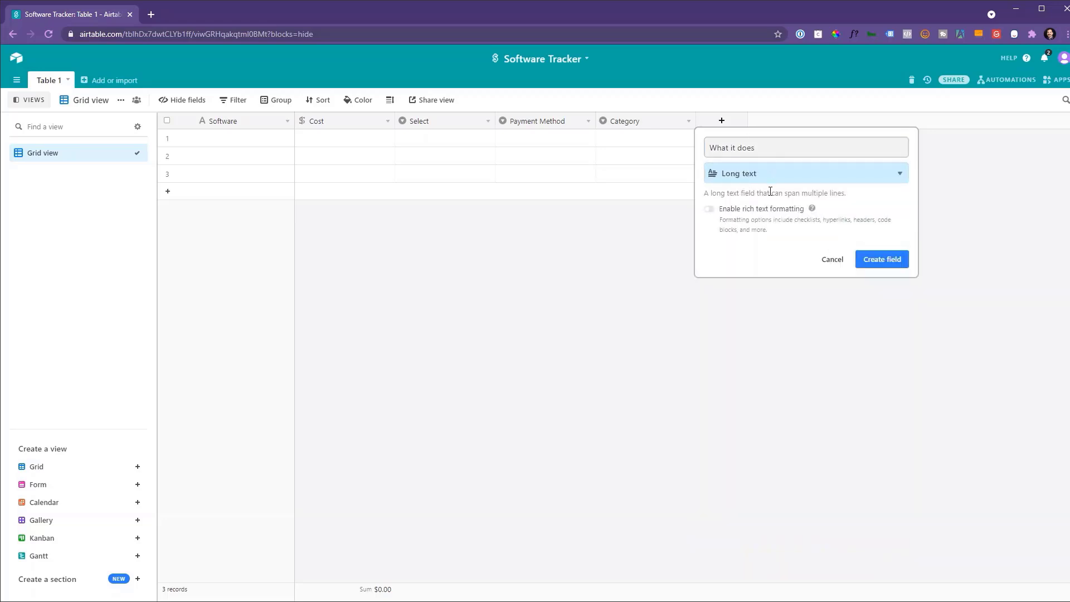
pyautogui.click(883, 260)
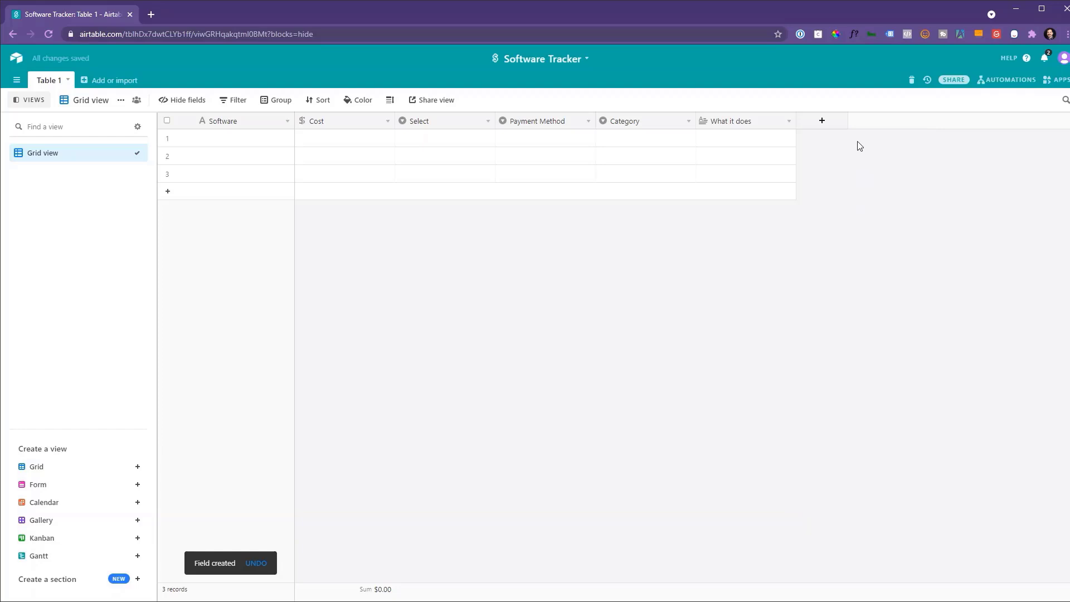
# Create a single line text field named Clients
pyautogui.click(822, 122)
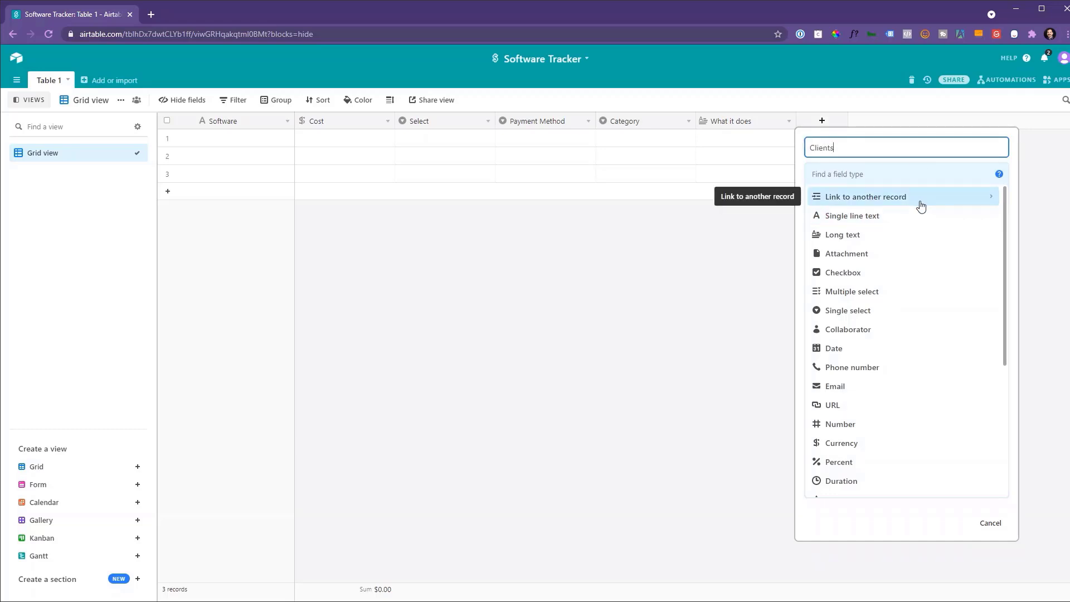
pyautogui.click(875, 220)
pyautogui.click(983, 261)
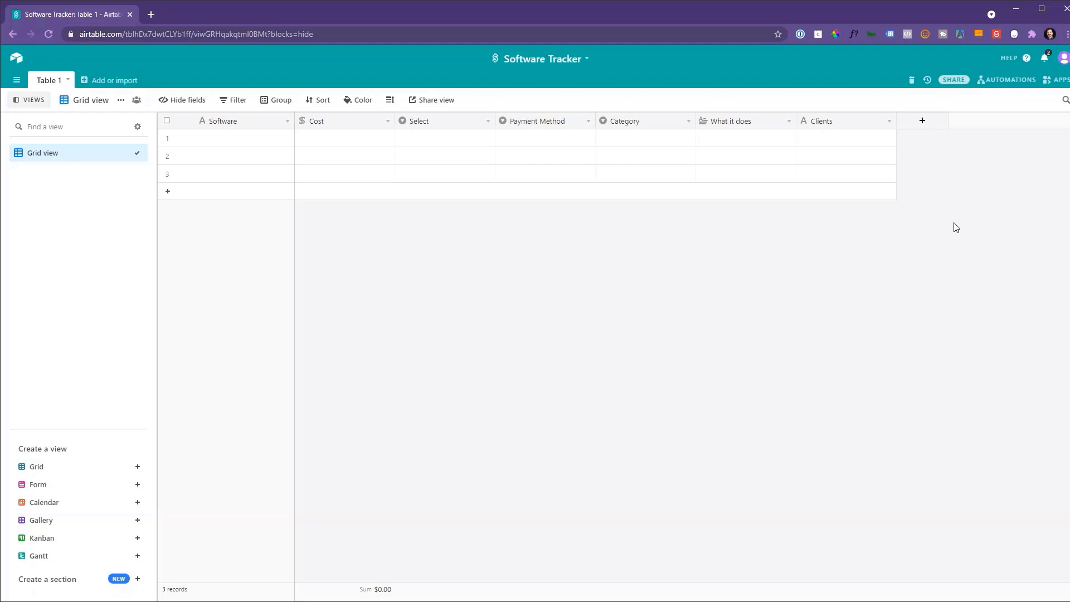
# Create two checkbox fields named "Revenue Generating?" and "Lead Generating" after the Clients field
pyautogui.click(923, 124)
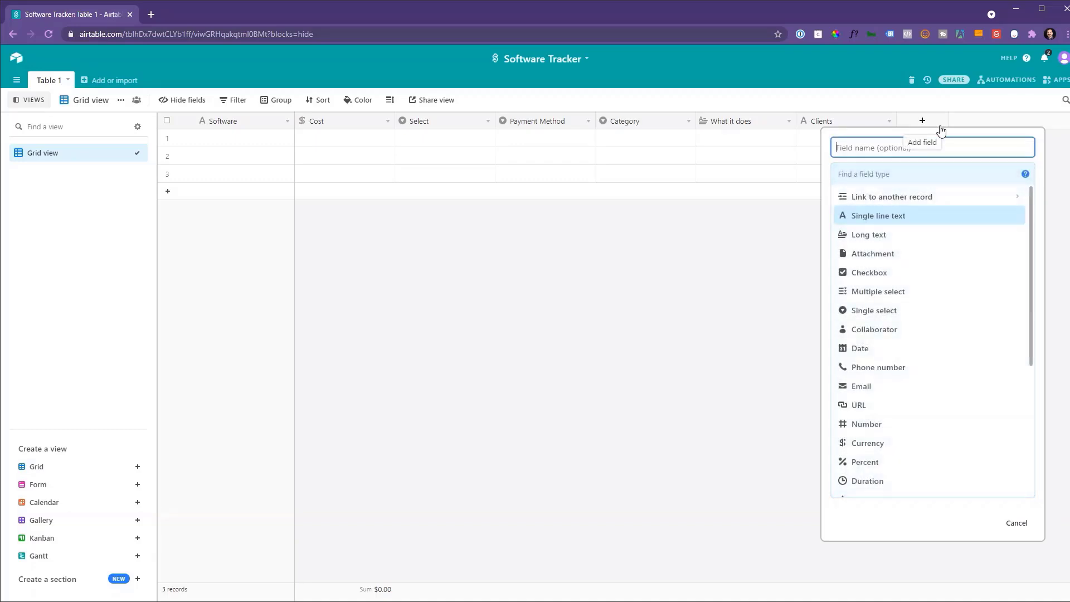
pyautogui.write('Revu')
pyautogui.write('nue Generating?')
pyautogui.click(869, 272)
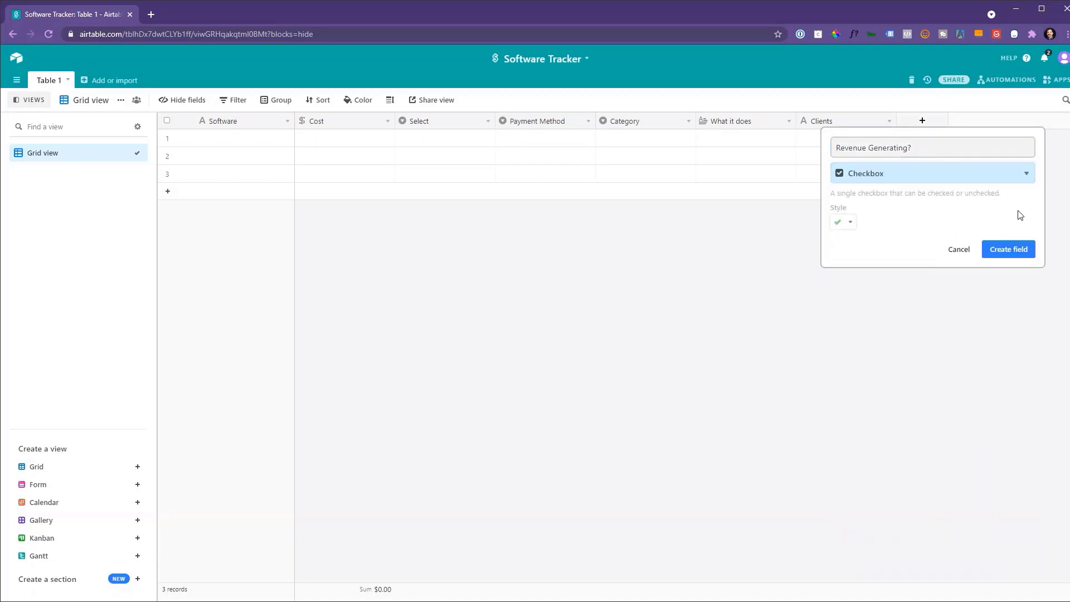
pyautogui.click(1001, 249)
pyautogui.click(1022, 122)
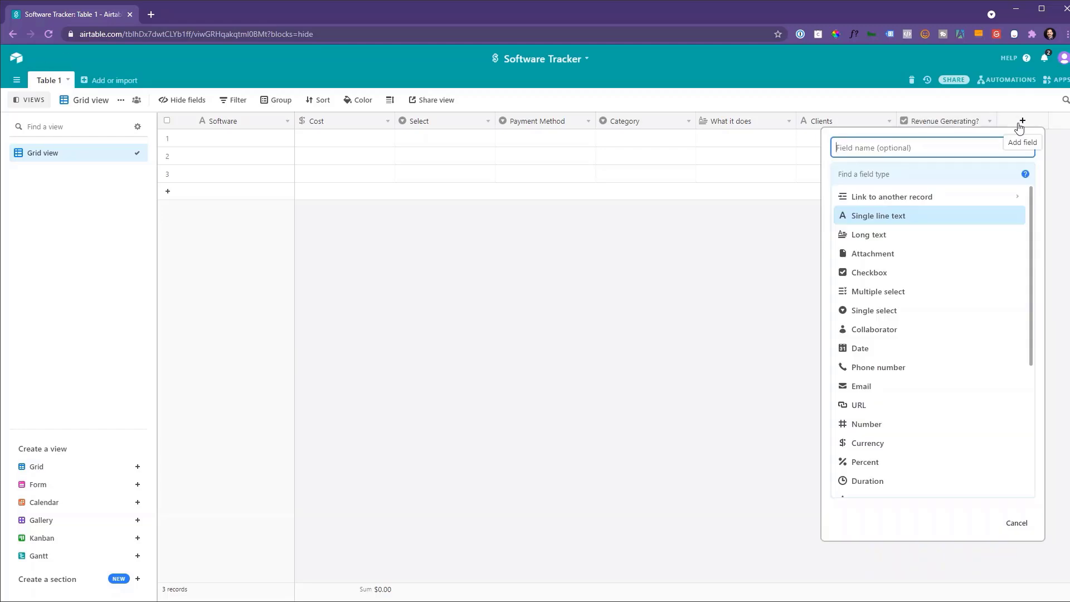
pyautogui.write('Lead Generating')
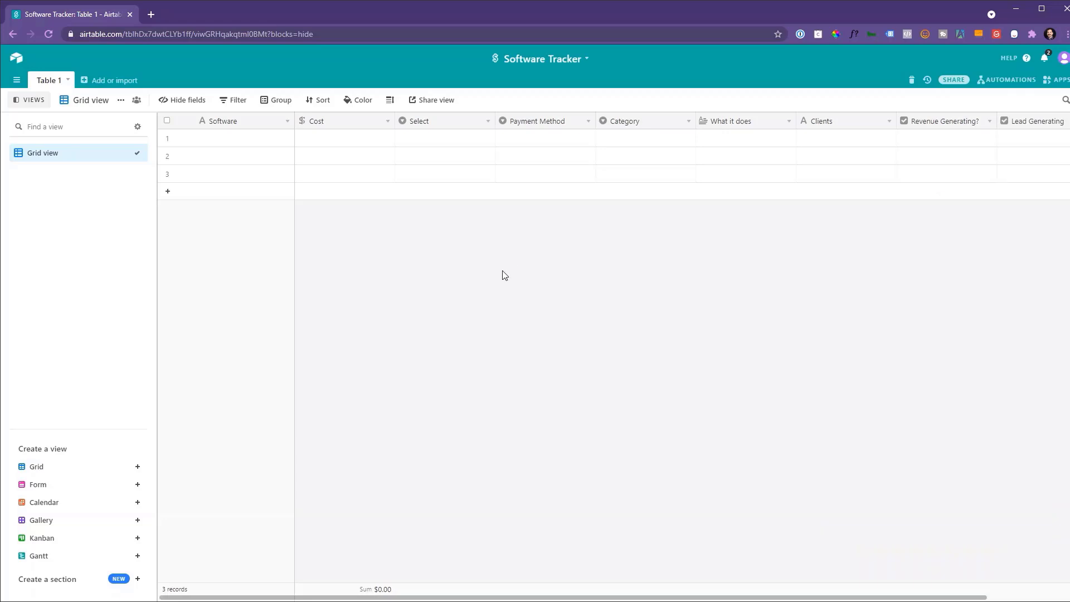
pyautogui.click(339, 140)
pyautogui.click(408, 145)
pyautogui.click(509, 148)
pyautogui.click(627, 147)
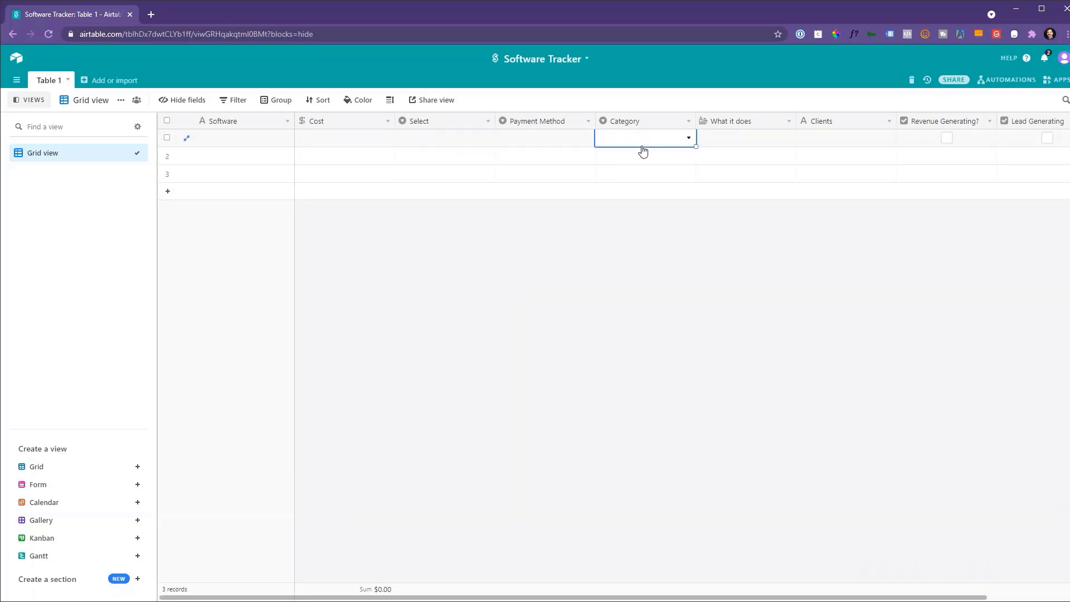
# Fill in the first record: Quickbooks, $74.00, Monthly, Amex, category Accounting, and what it does "Payroll, Bookkeeping, Taxes"
pyautogui.click(305, 146)
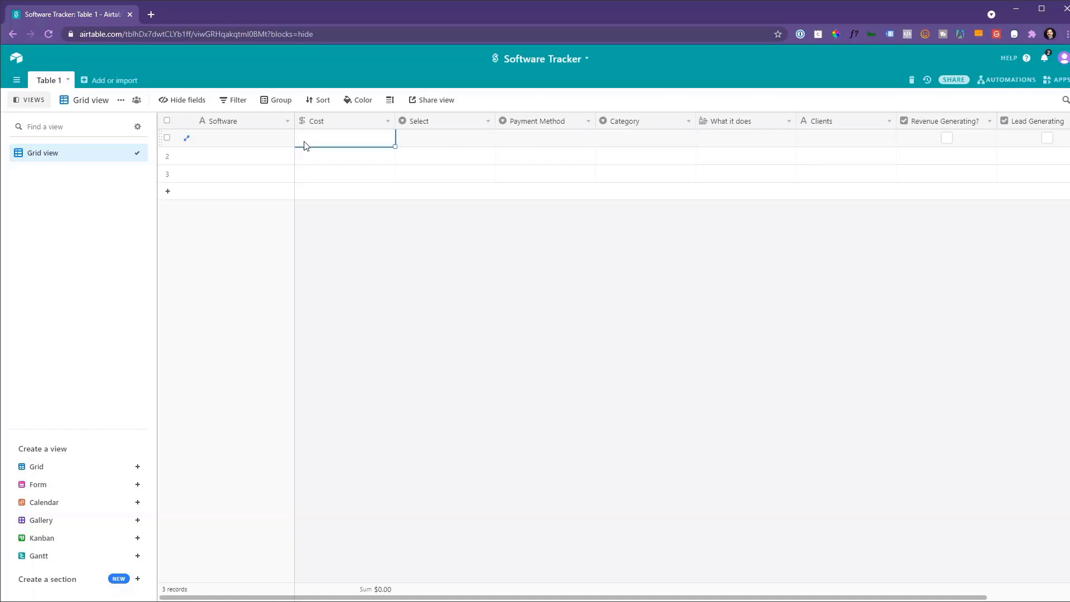
pyautogui.click(187, 137)
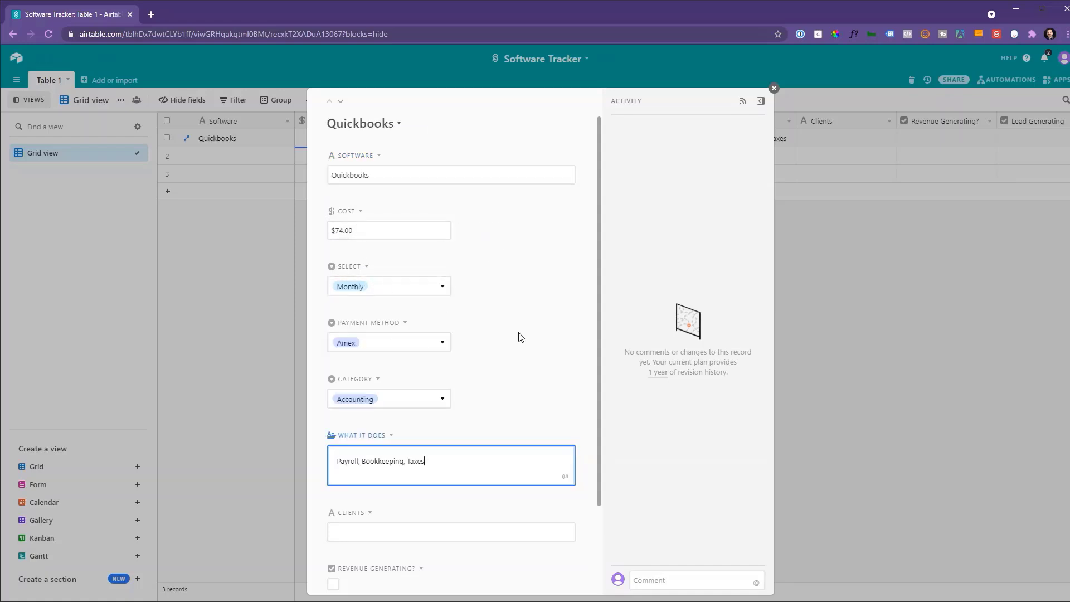
pyautogui.scroll(-2, 502, 340)
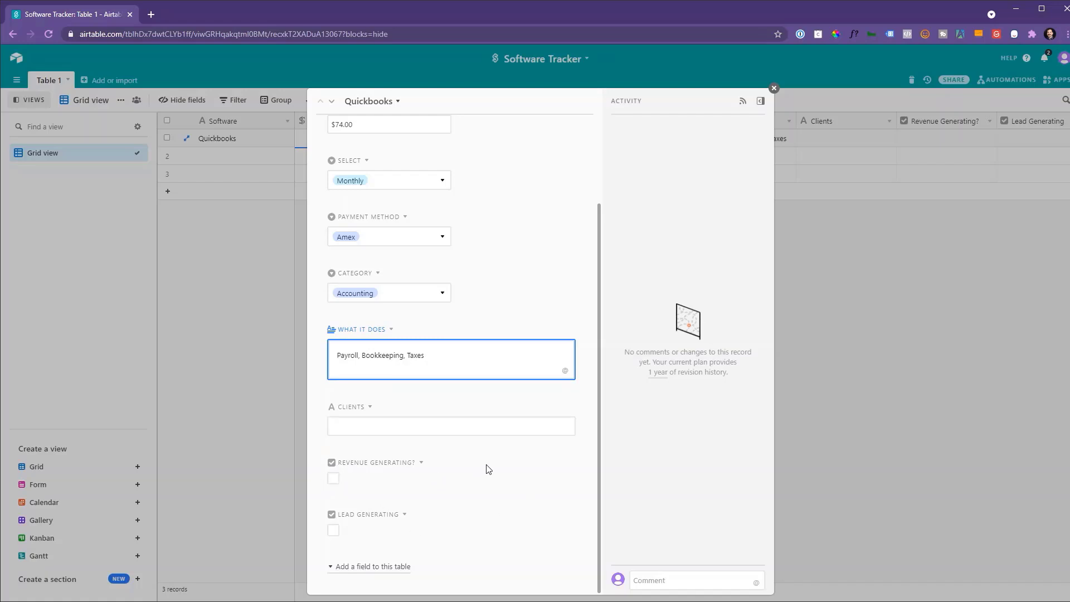
pyautogui.click(802, 270)
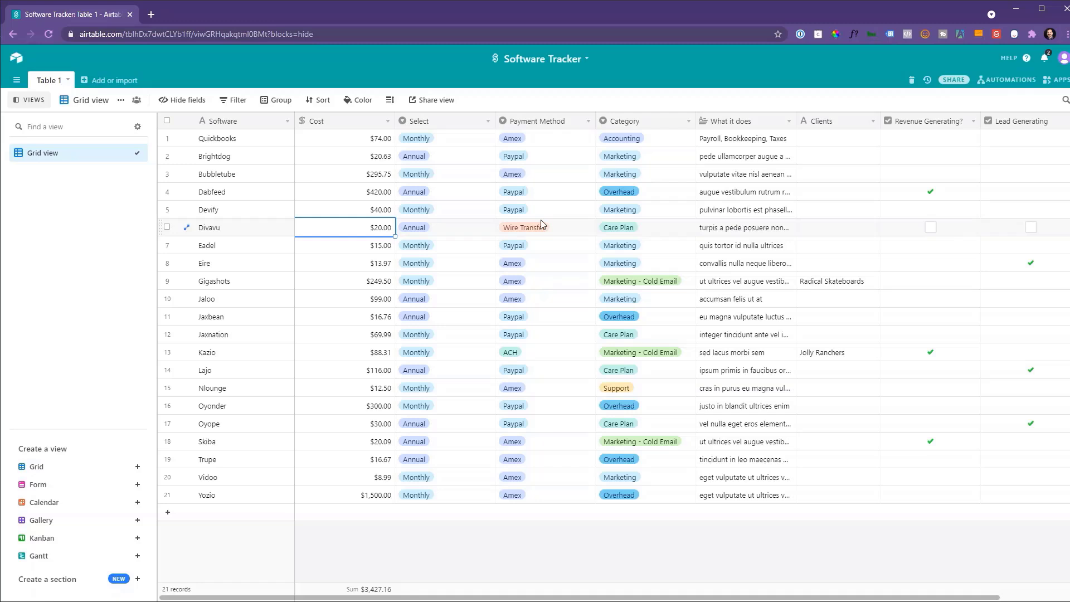
# Insert a URL-type field named URL before the Cost field
pyautogui.click(388, 121)
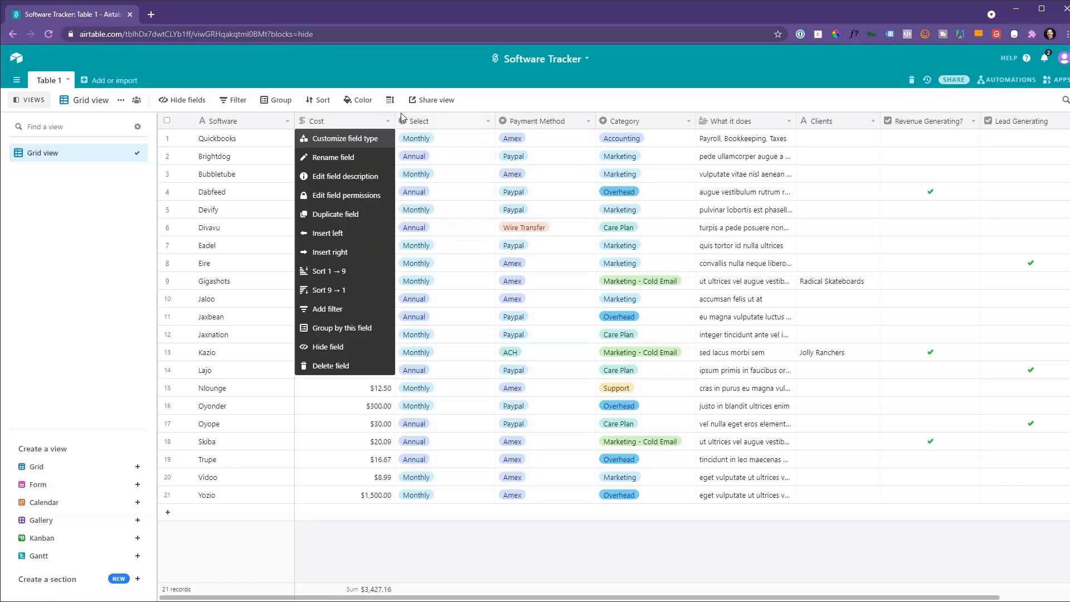
pyautogui.click(336, 237)
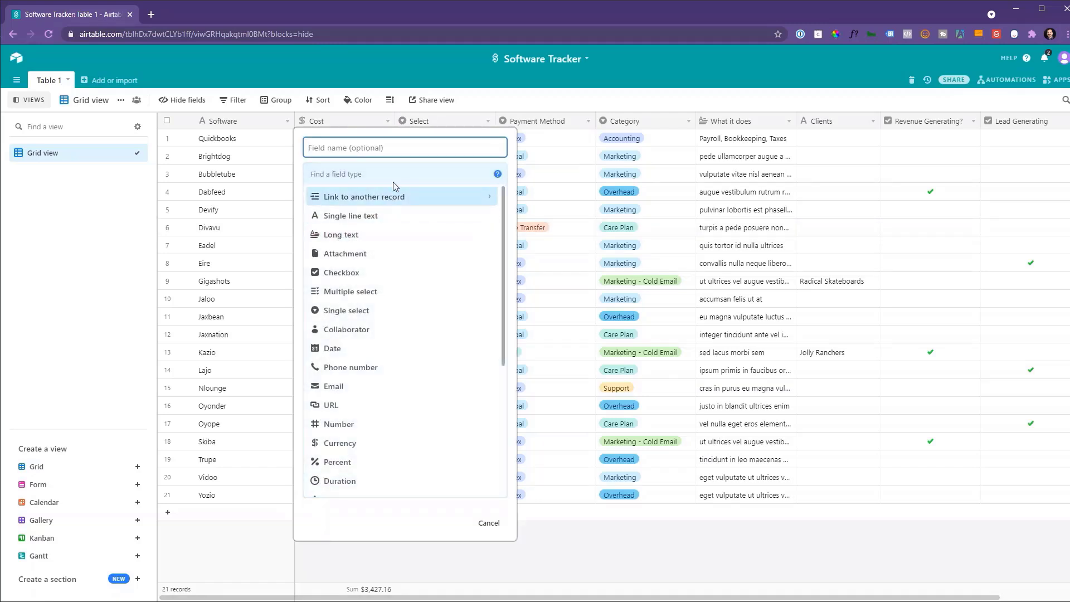
pyautogui.write('URL')
pyautogui.click(334, 405)
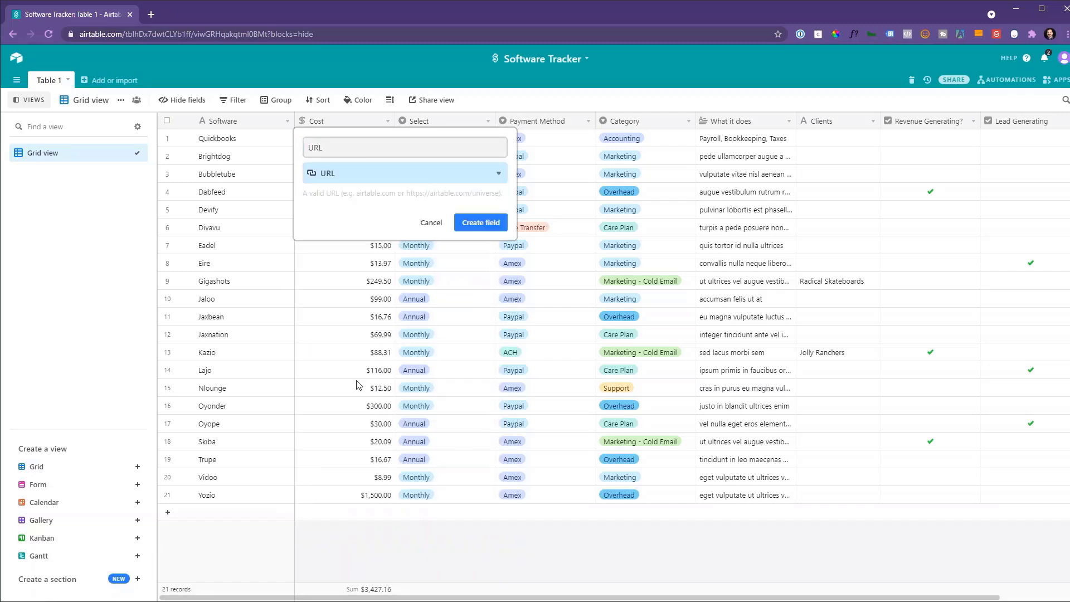
pyautogui.click(481, 224)
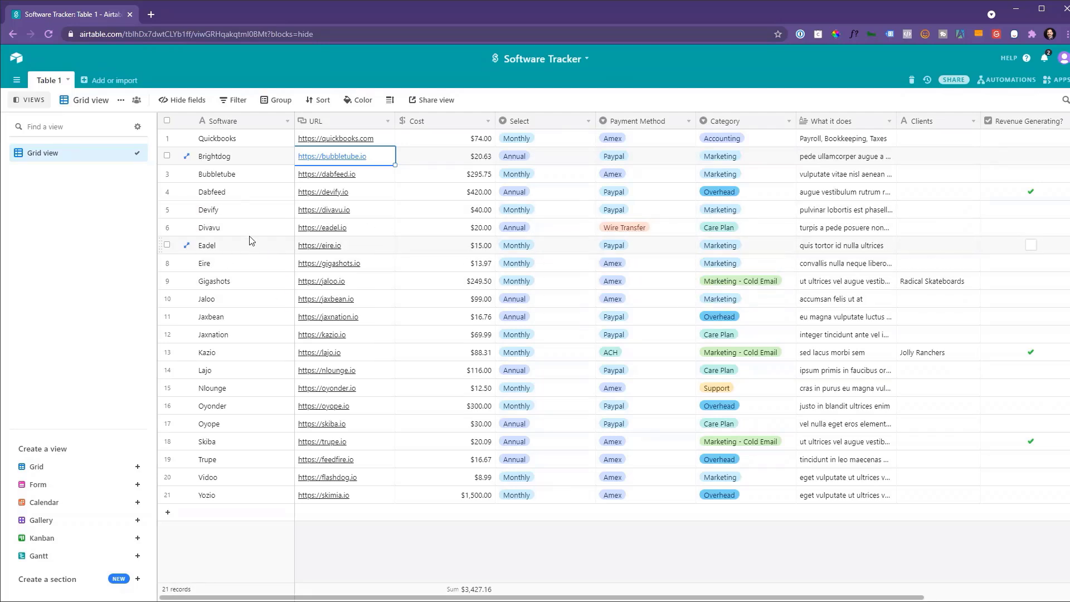
# Insert a checkbox field named "Current Expense?" before the URL field
pyautogui.click(240, 175)
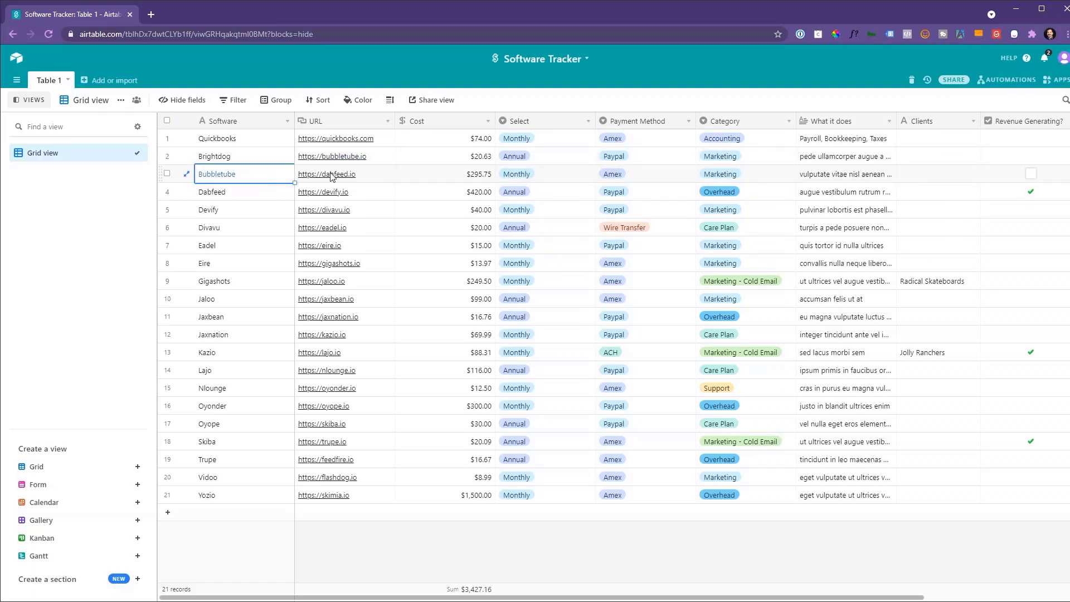
pyautogui.rightClick(363, 127)
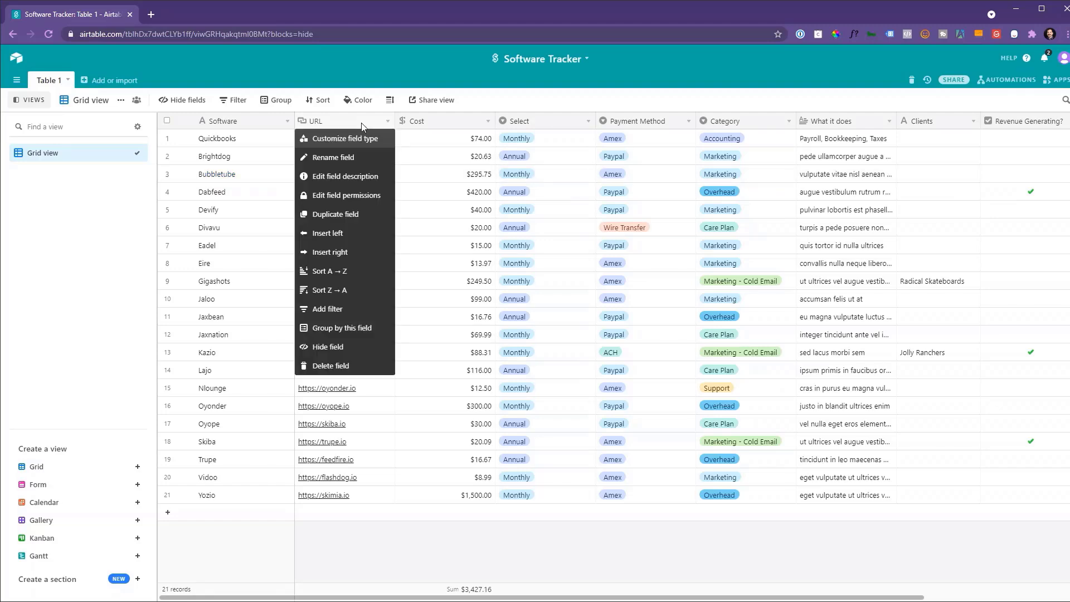
pyautogui.click(347, 232)
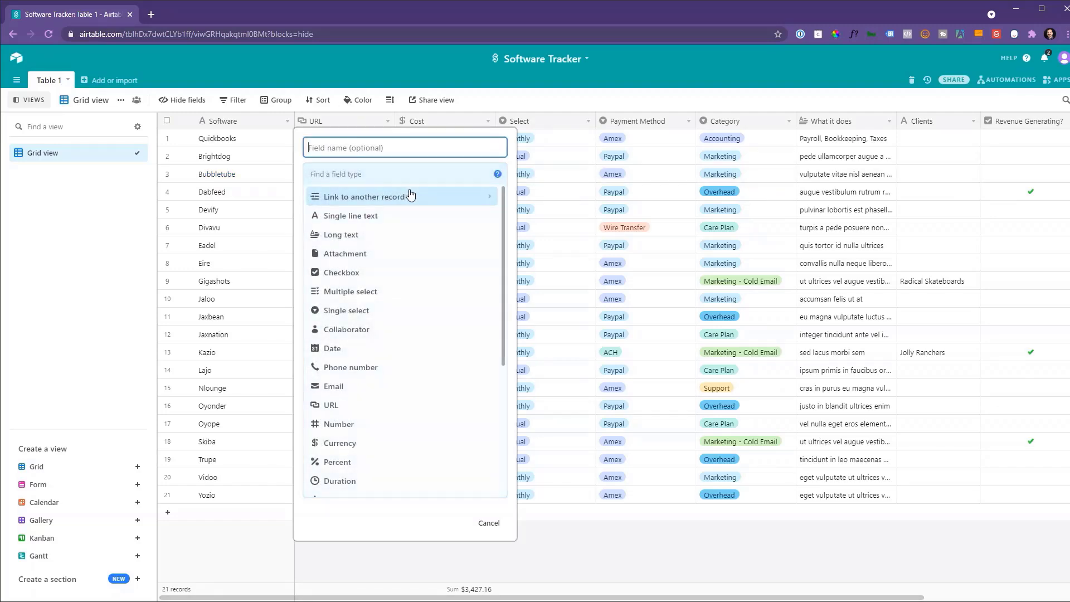
pyautogui.click(368, 273)
pyautogui.write('Cu')
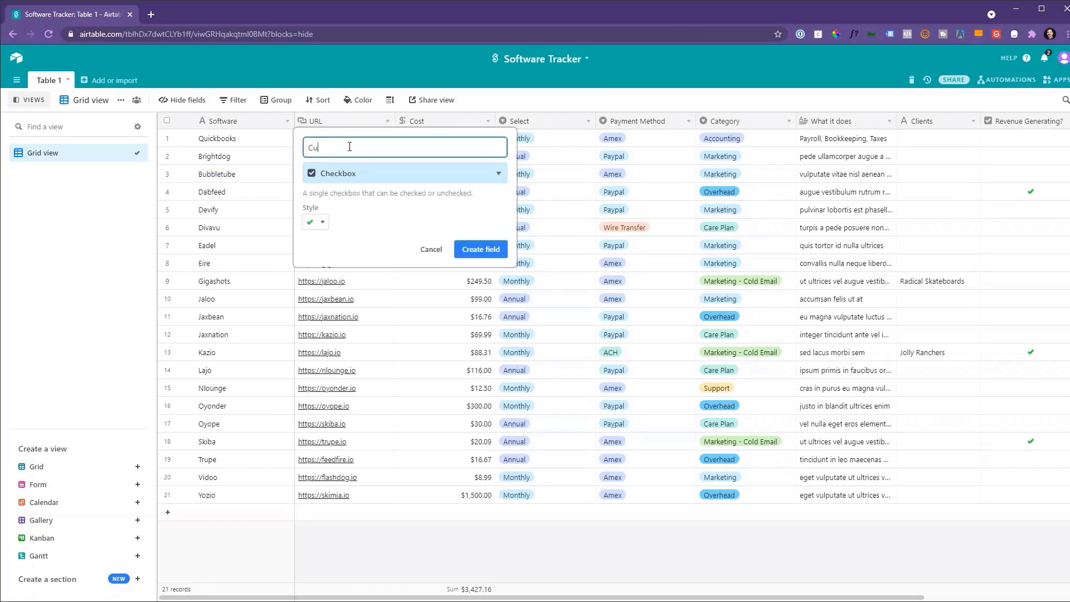
pyautogui.write('rrent Expense?')
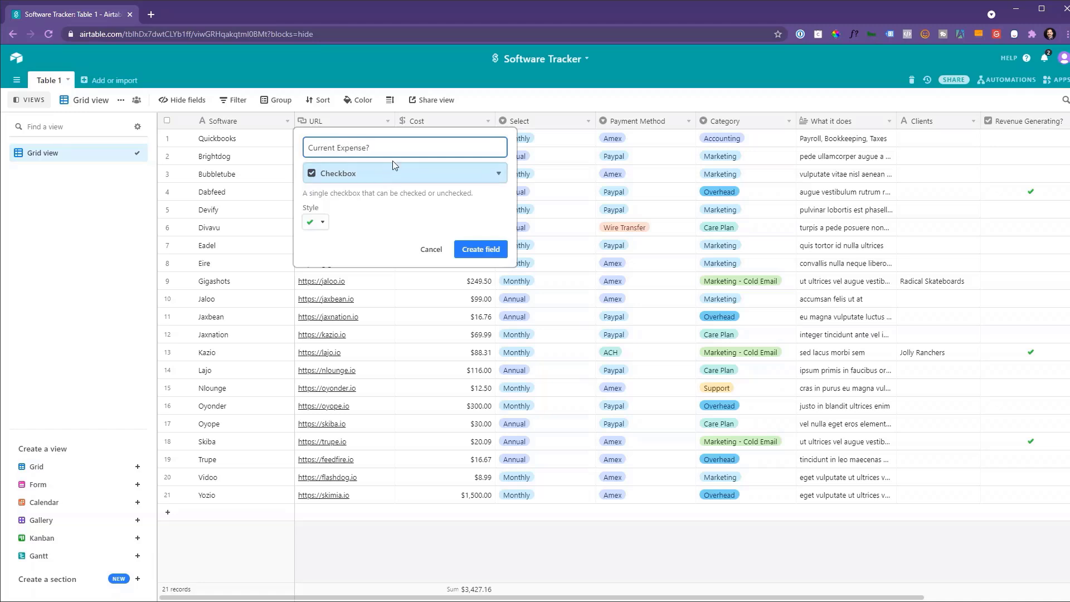
pyautogui.click(498, 254)
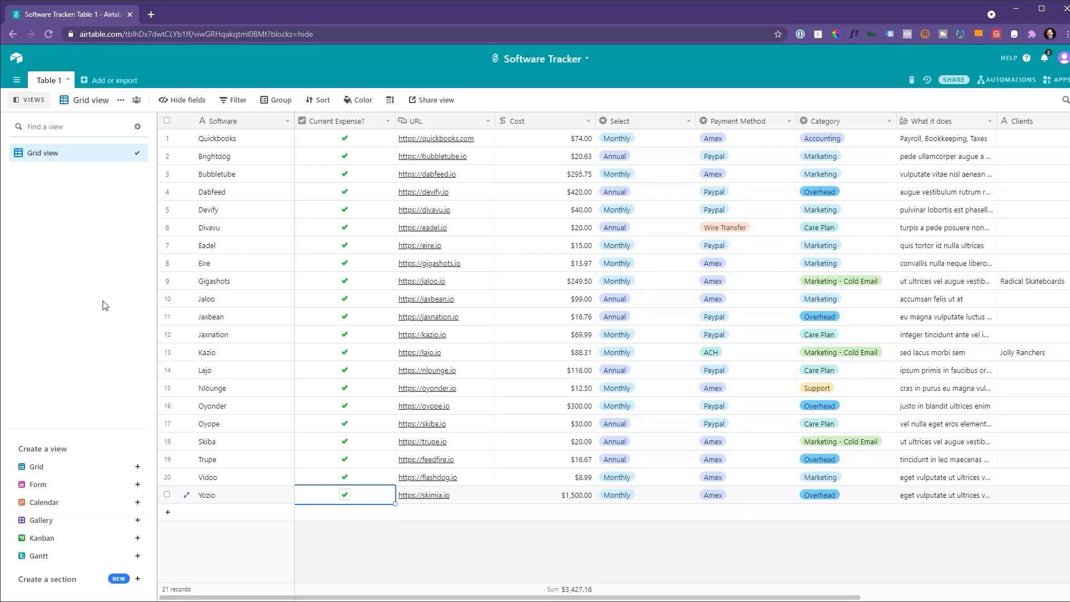
# Duplicate the grid view and name the copy "Not Active"
pyautogui.click(121, 100)
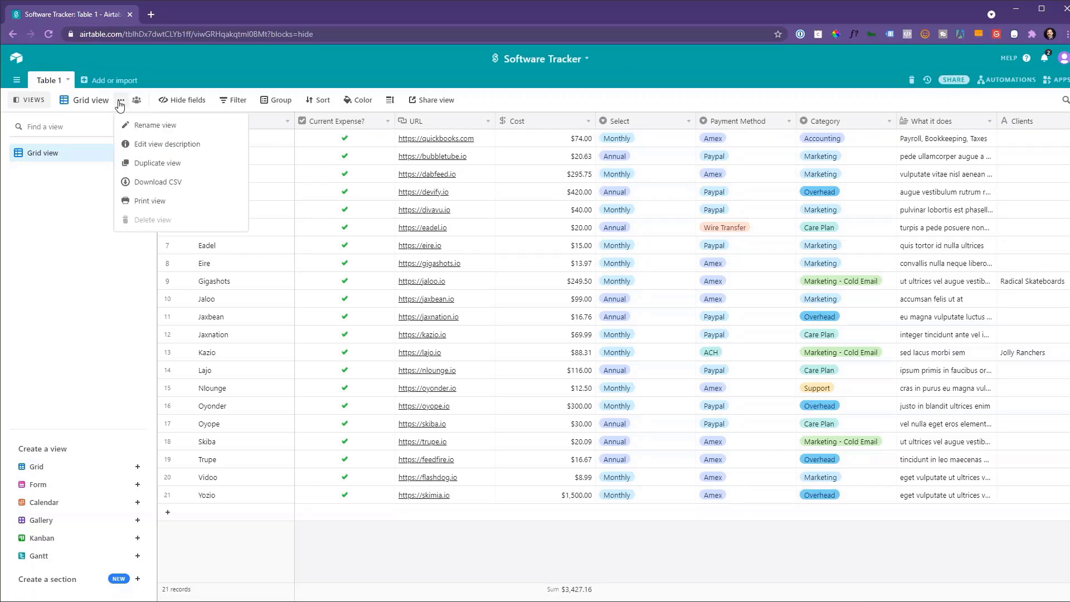
pyautogui.click(143, 163)
pyautogui.write('Not ')
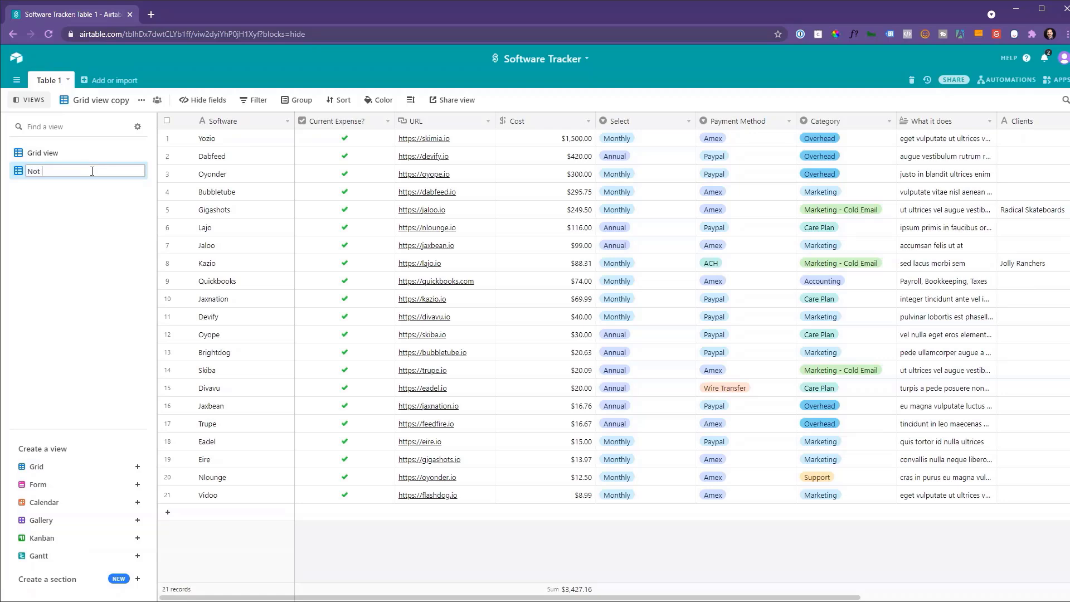
pyautogui.write('A tive')
pyautogui.press('Return')
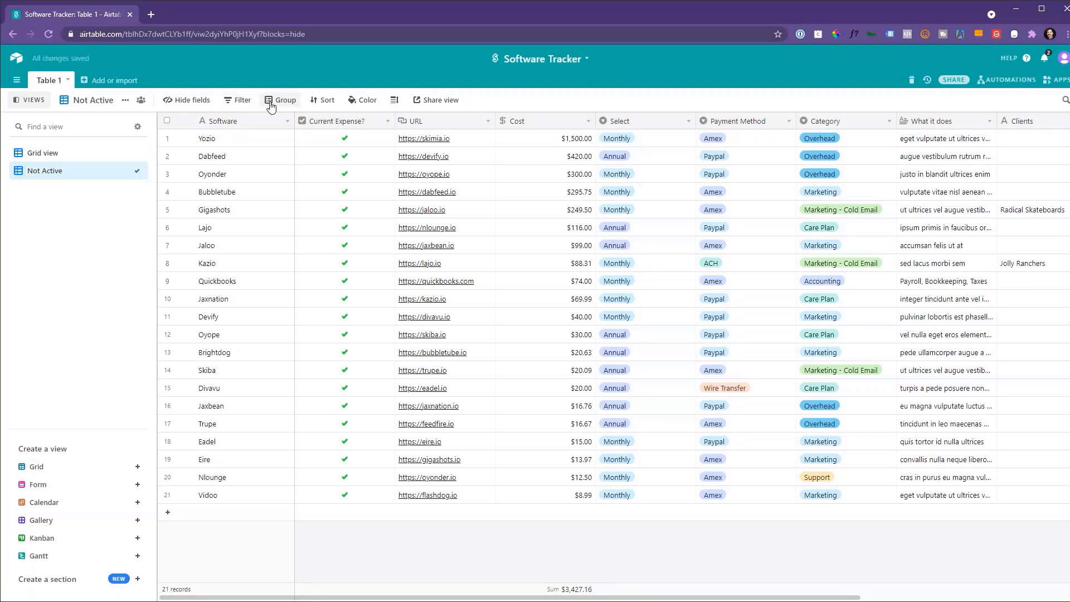
# Filter the Not Active view to records where "Current Expense?" is unchecked
pyautogui.click(238, 100)
pyautogui.click(253, 133)
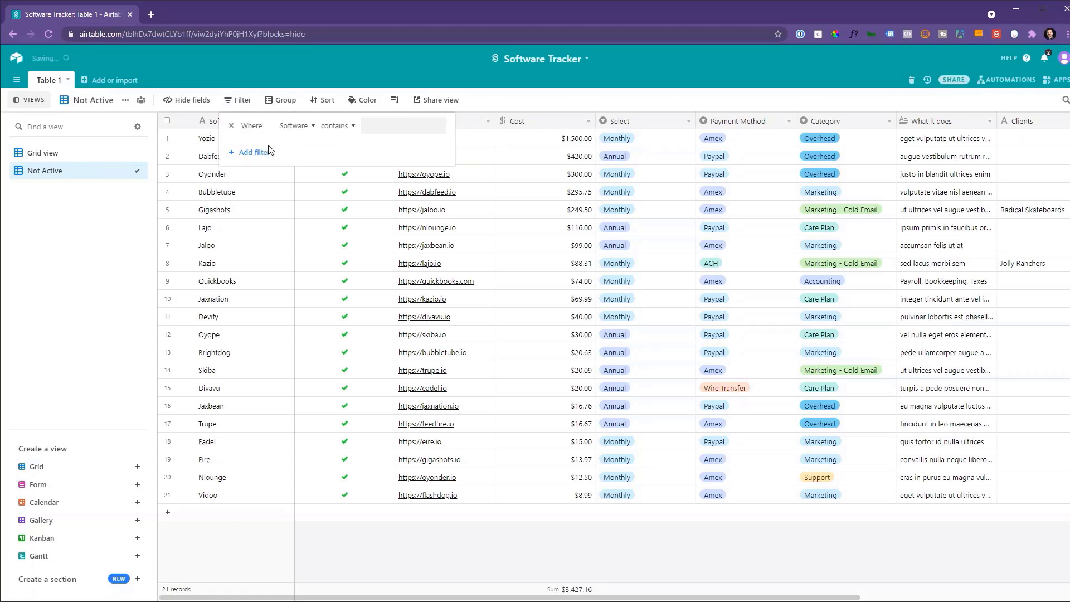
pyautogui.click(313, 126)
pyautogui.write('cur')
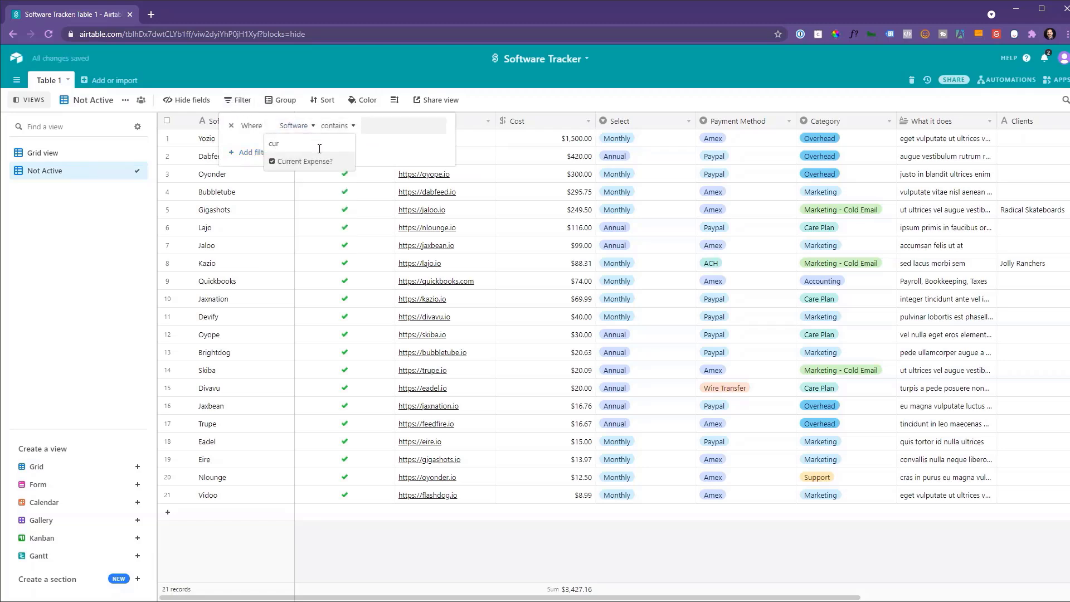
pyautogui.click(312, 161)
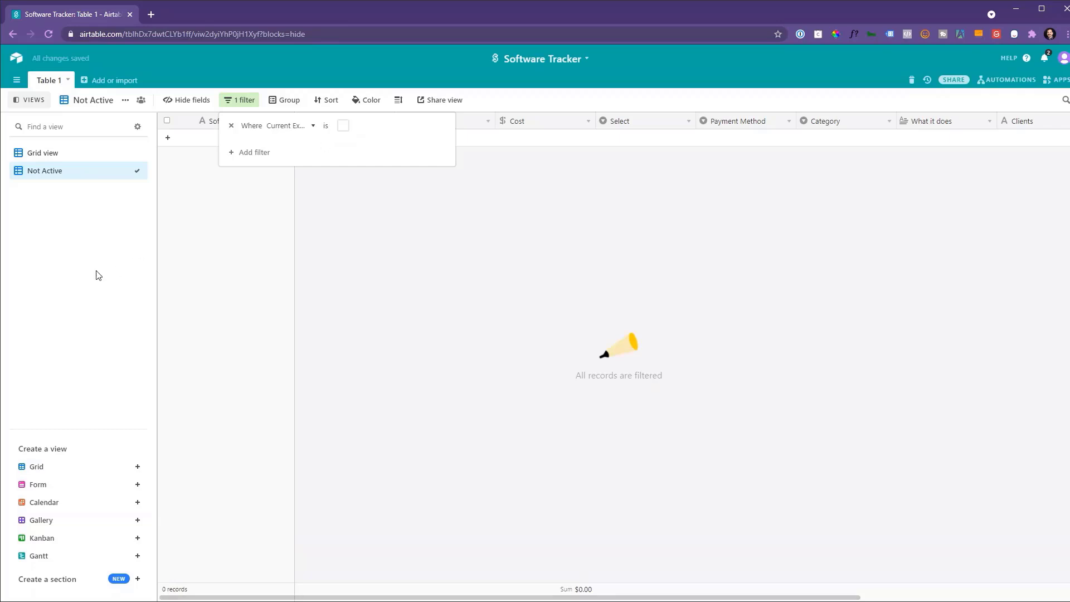
# Rename the original Grid view as "Current Software"
pyautogui.click(49, 153)
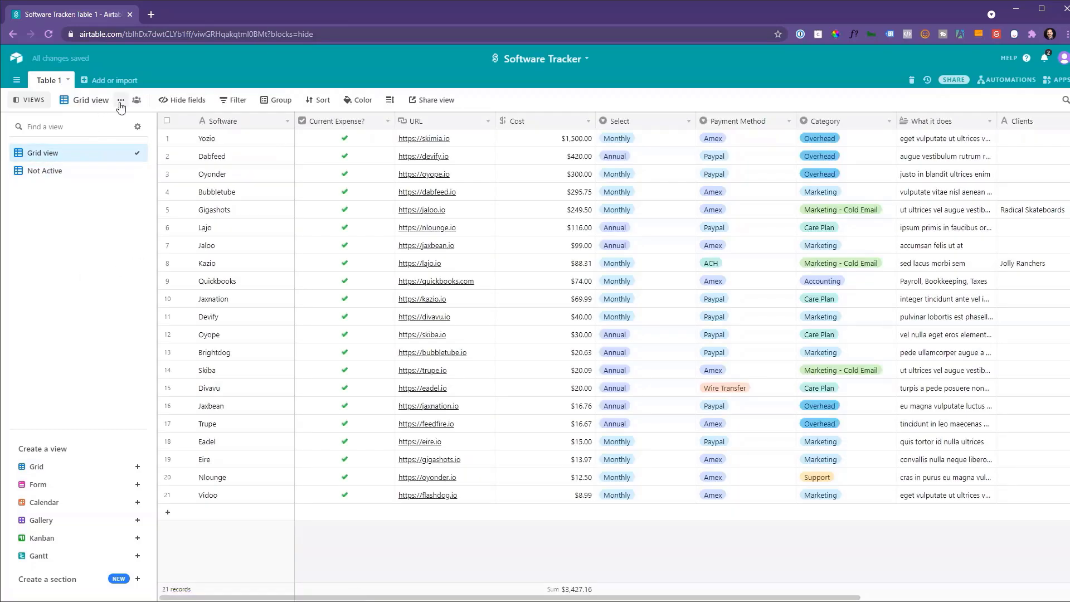
pyautogui.click(121, 100)
pyautogui.click(149, 125)
pyautogui.write('Current')
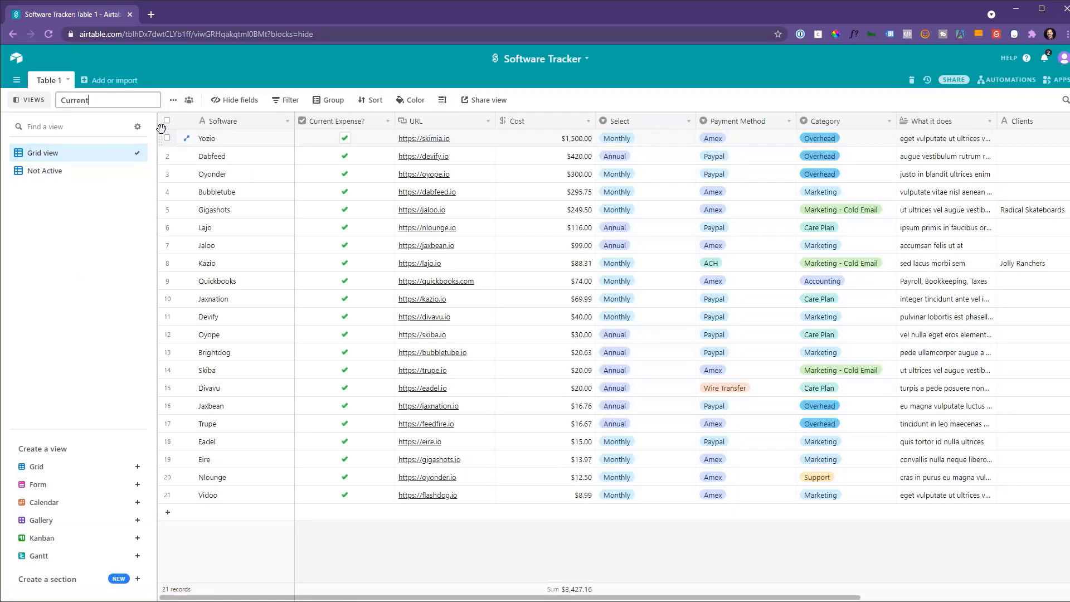
pyautogui.write(' Software')
pyautogui.press('Return')
# Filter the Current Software view to records where "Current Expense?" is checked
pyautogui.click(263, 100)
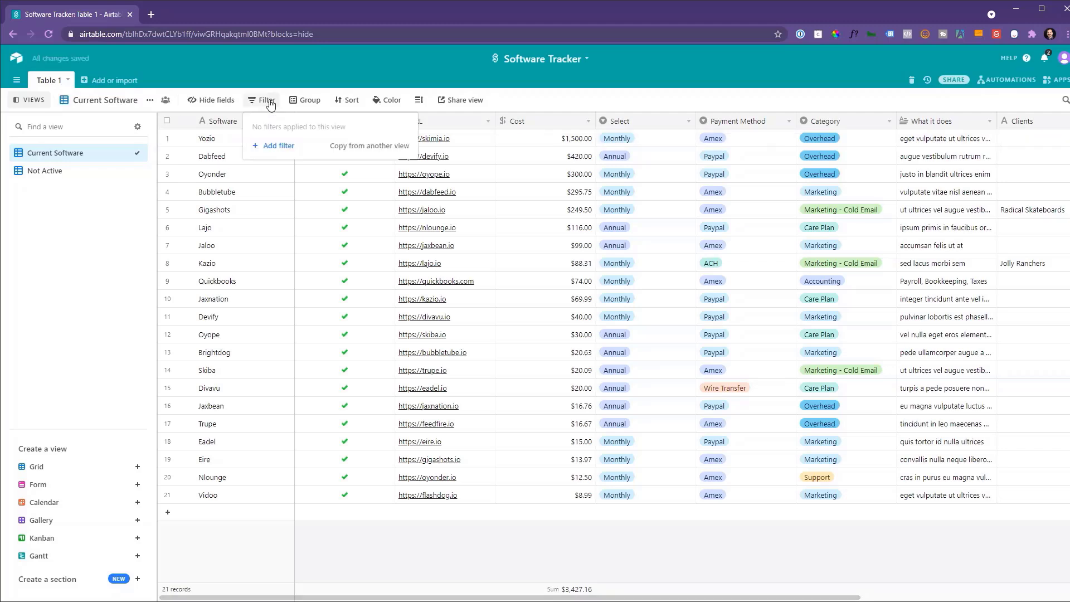
pyautogui.click(279, 146)
pyautogui.click(320, 125)
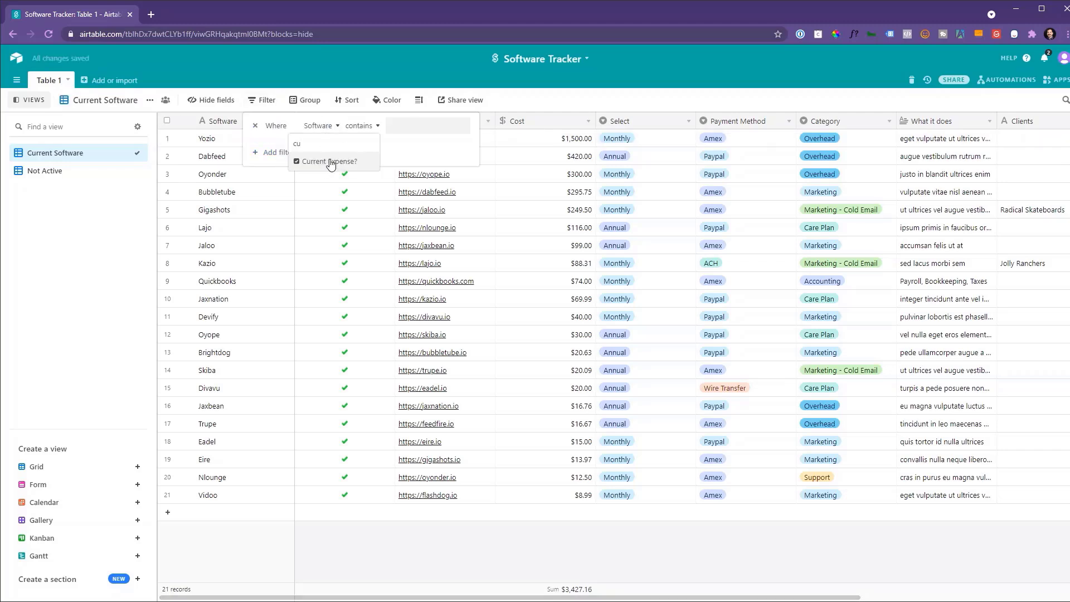
pyautogui.click(322, 163)
pyautogui.click(368, 127)
pyautogui.press('Escape')
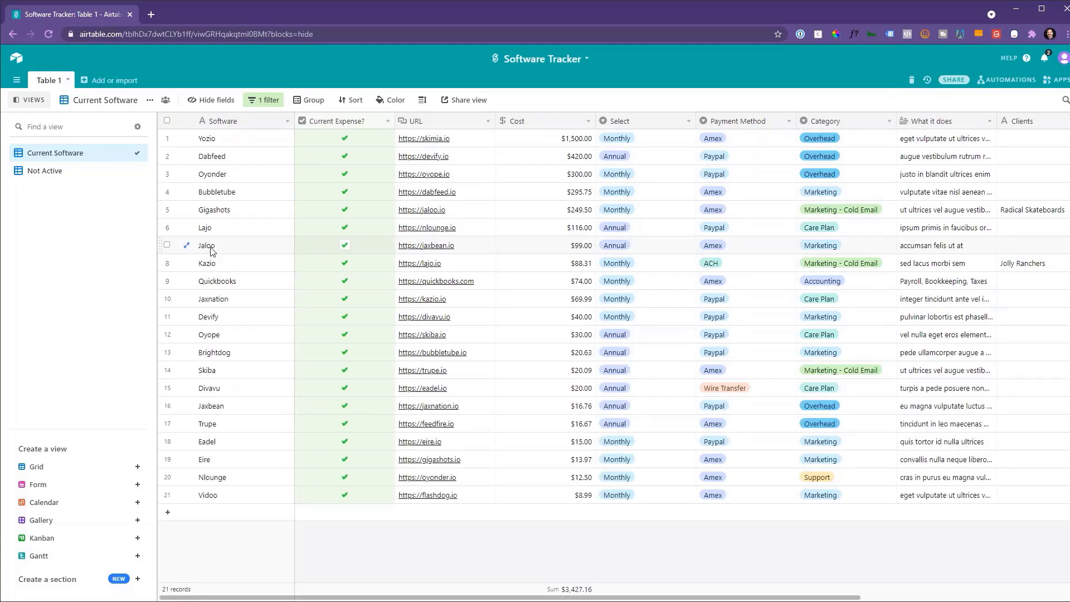
# Test the view filters by clearing Jaloo's "Current Expense?" mark and restoring it from the Not Active view
pyautogui.click(345, 246)
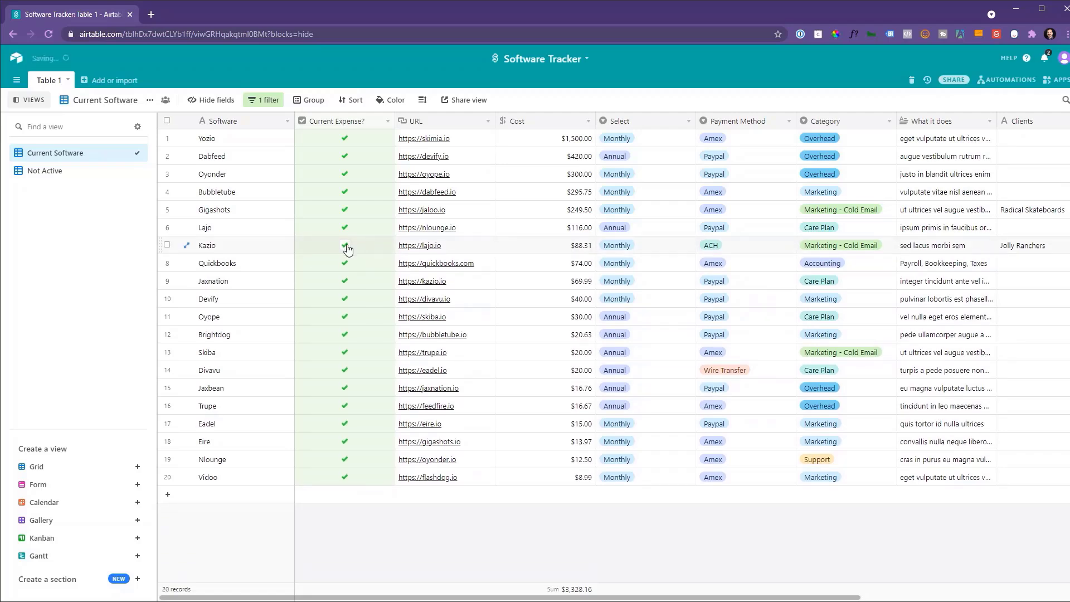
pyautogui.click(65, 167)
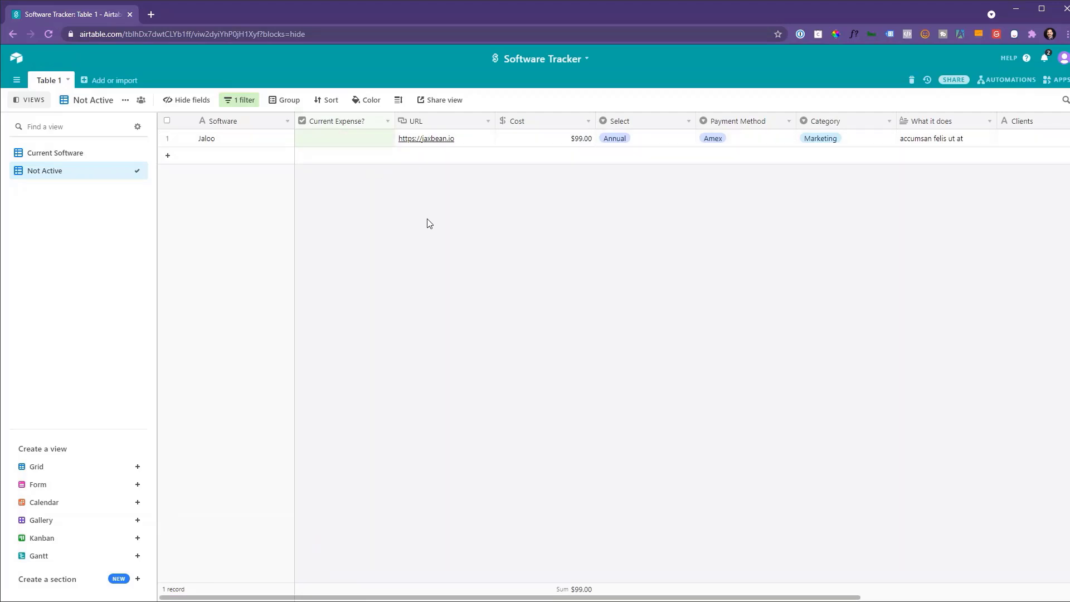
pyautogui.click(346, 140)
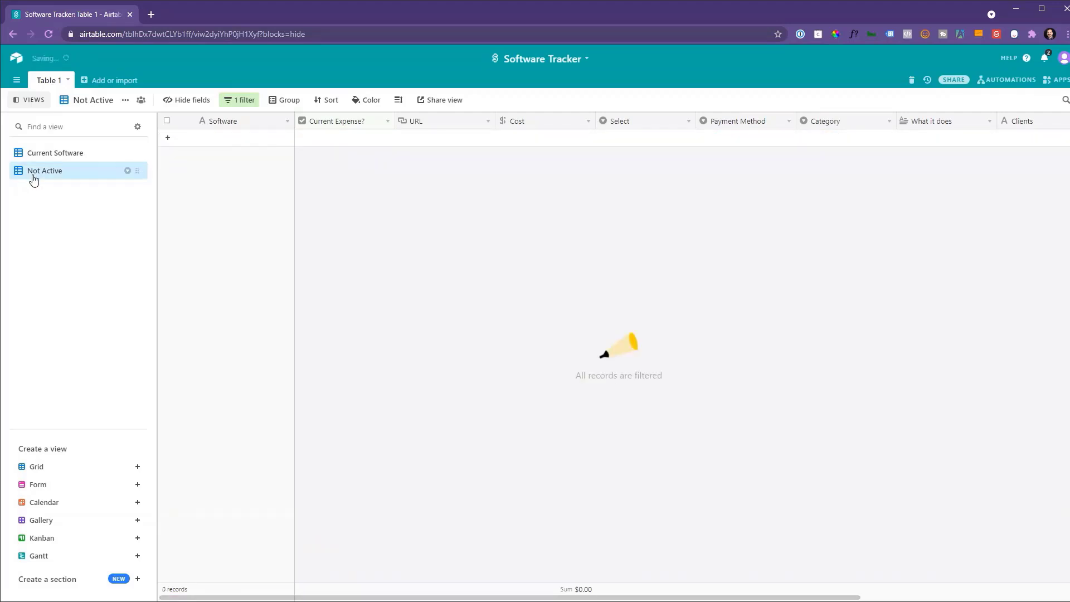
pyautogui.click(39, 153)
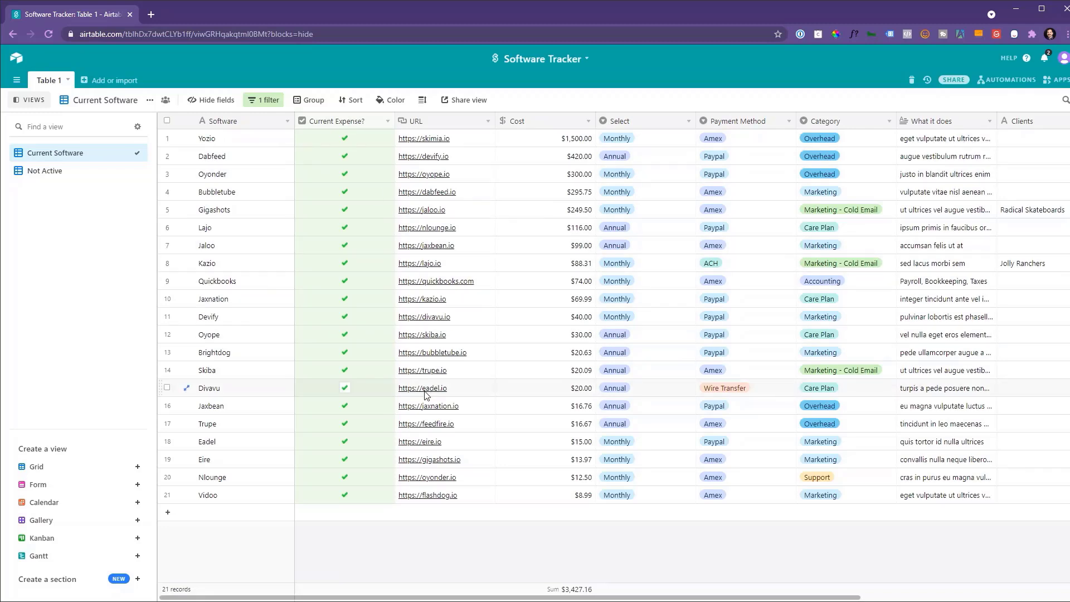
# Clear the "Current Expense?" mark for Jaxnation, Skiba, Oyonder and Jaxbean in the Current Software view
pyautogui.click(344, 299)
pyautogui.click(345, 352)
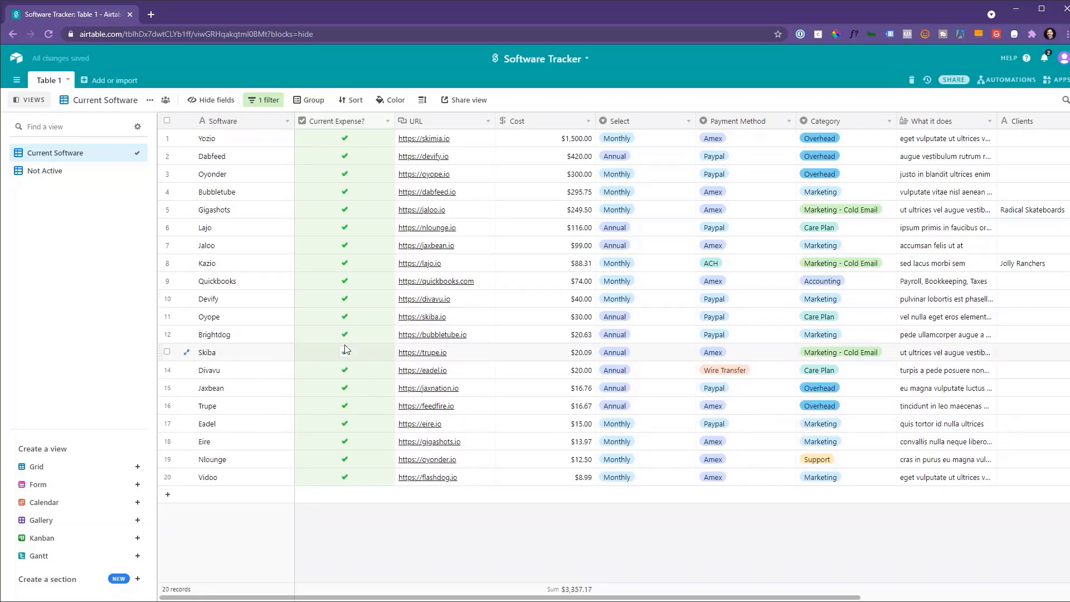
pyautogui.click(344, 175)
pyautogui.click(344, 353)
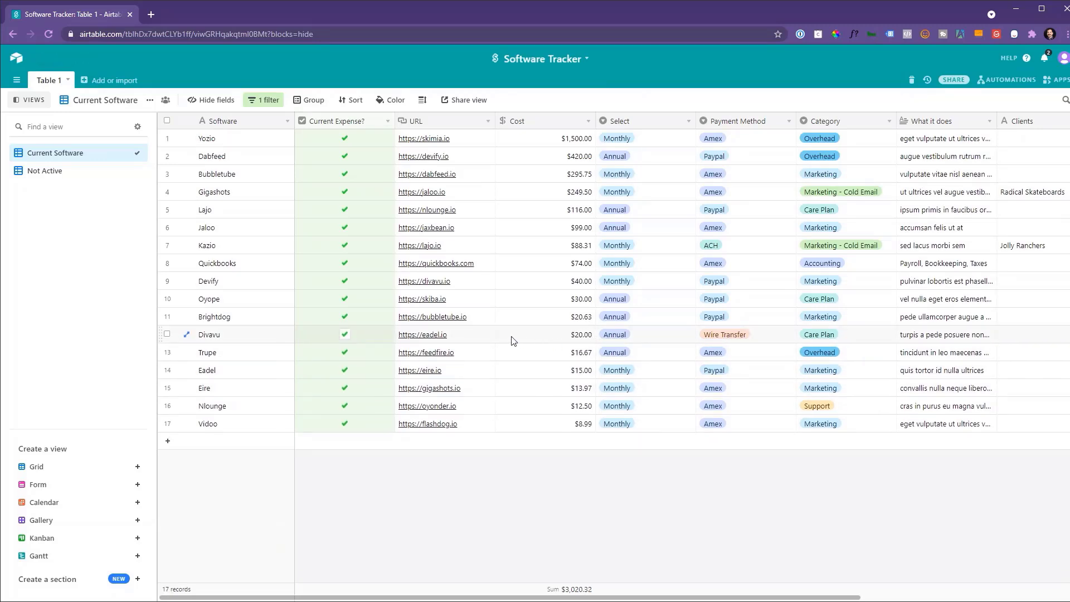
# Rename Table 1 as "Software"
pyautogui.click(69, 81)
pyautogui.click(102, 106)
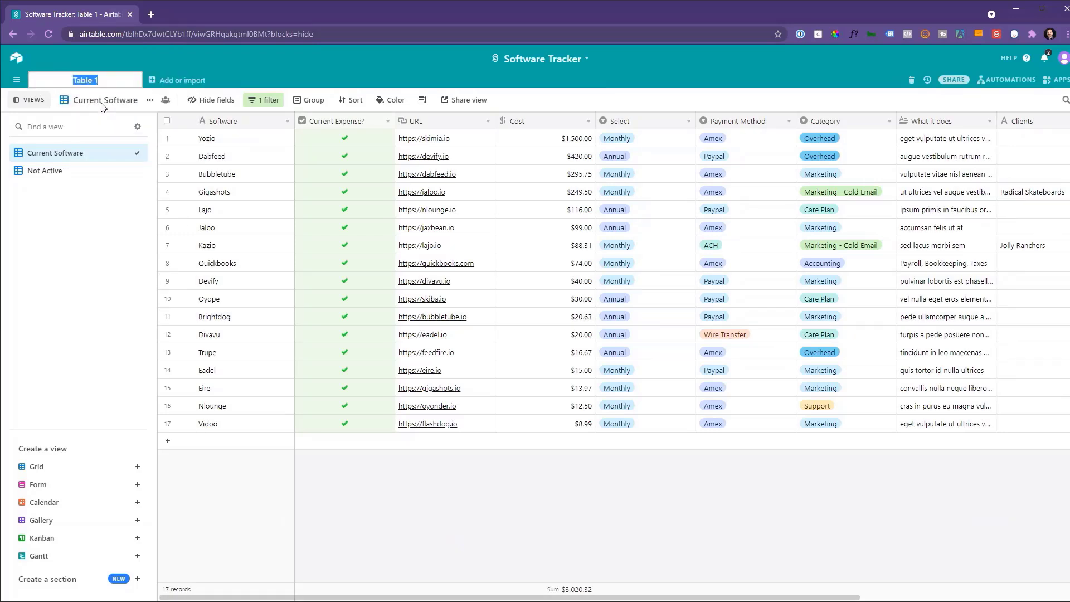
pyautogui.write('Software')
pyautogui.press('Return')
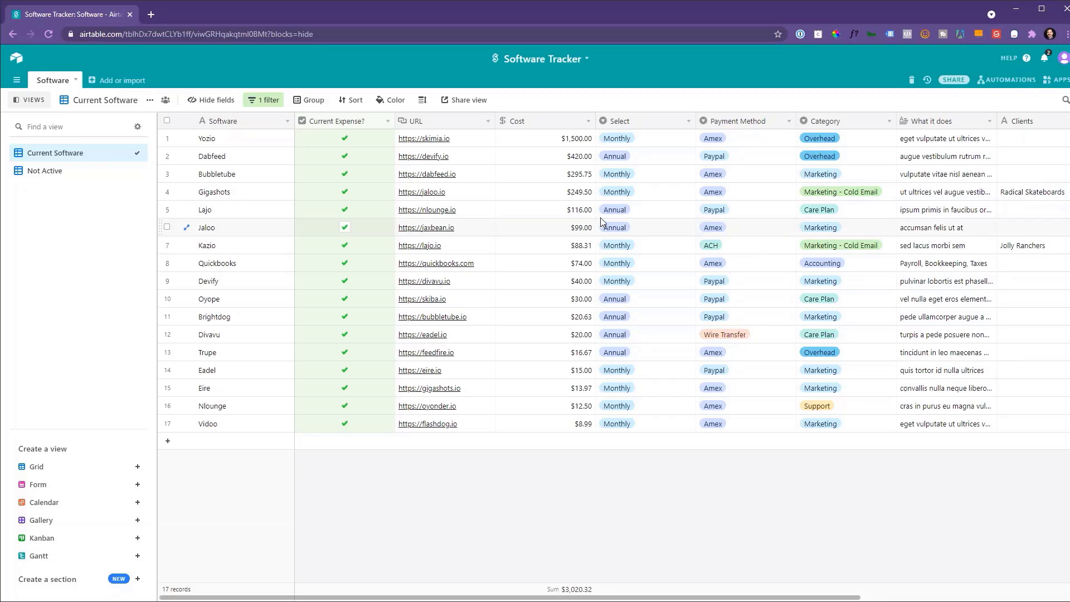
pyautogui.rightClick(832, 122)
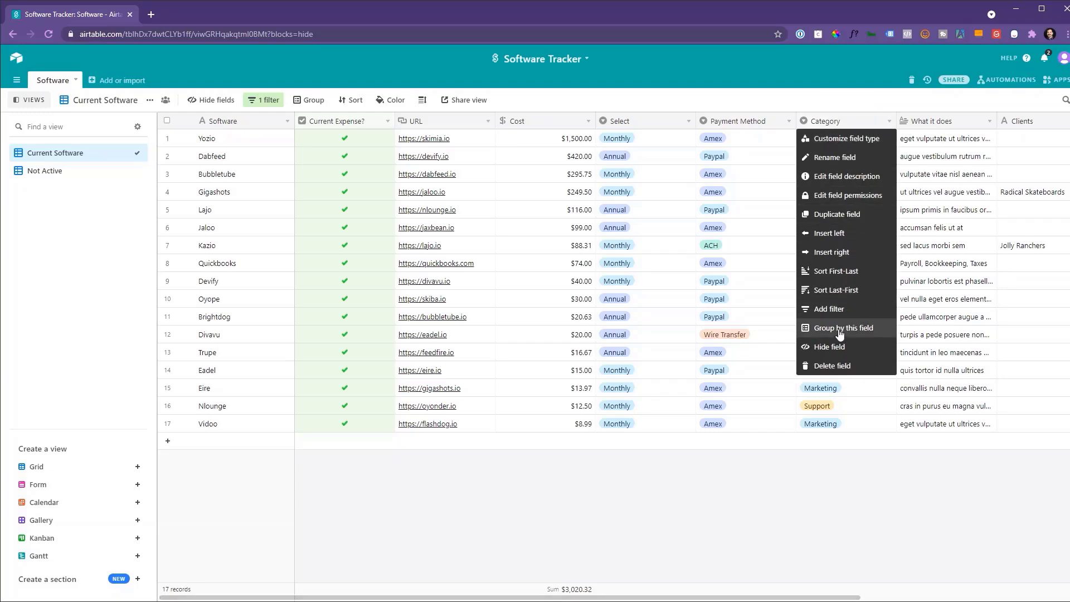
pyautogui.click(825, 393)
pyautogui.click(827, 102)
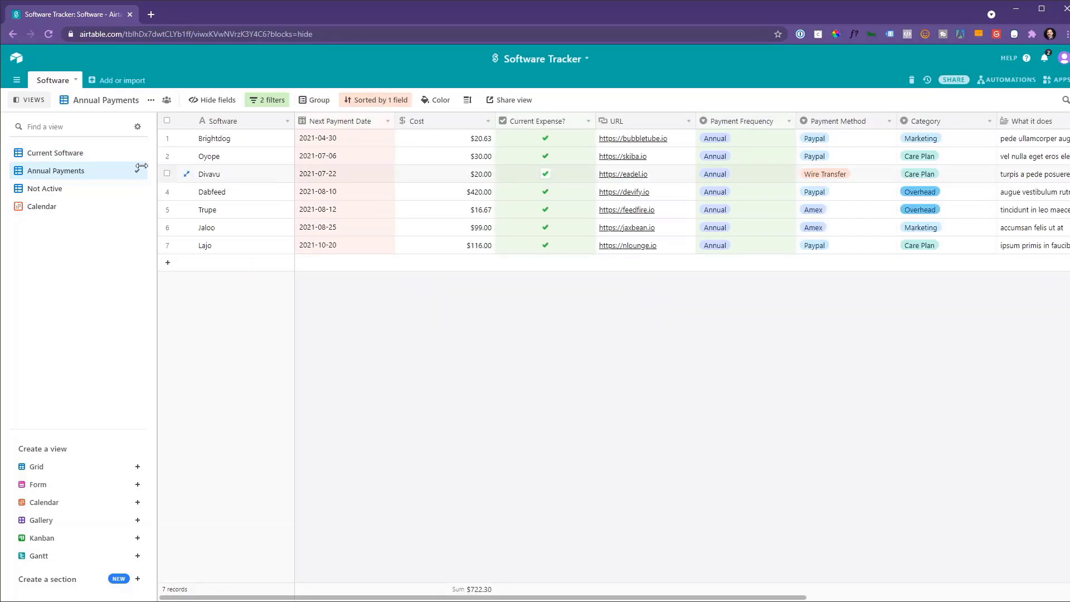
# Duplicate the Software table together with its records, starting from the Current Software view
pyautogui.click(78, 157)
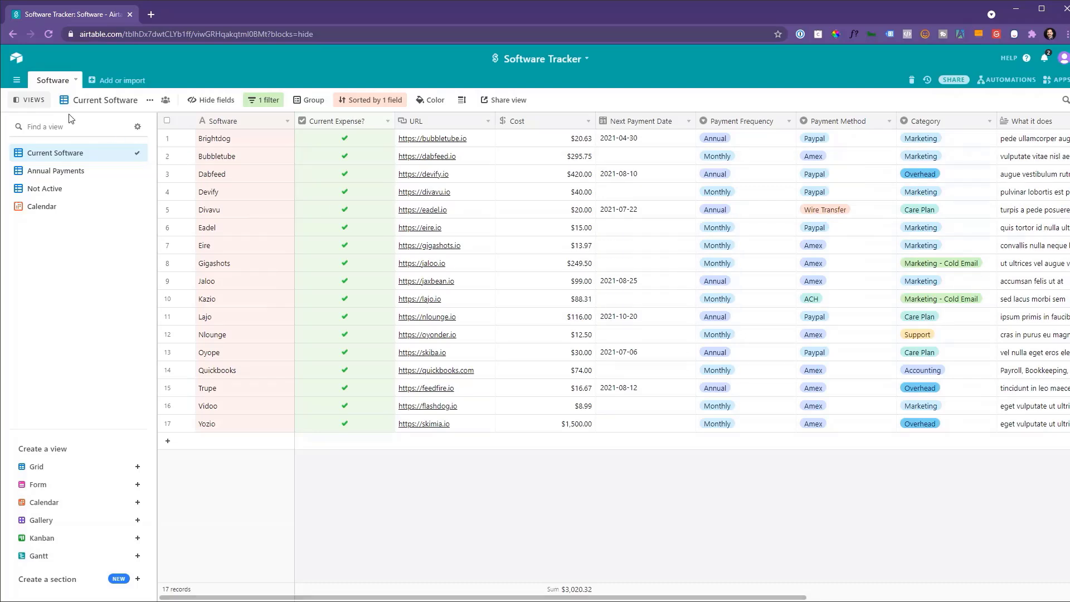
pyautogui.click(75, 82)
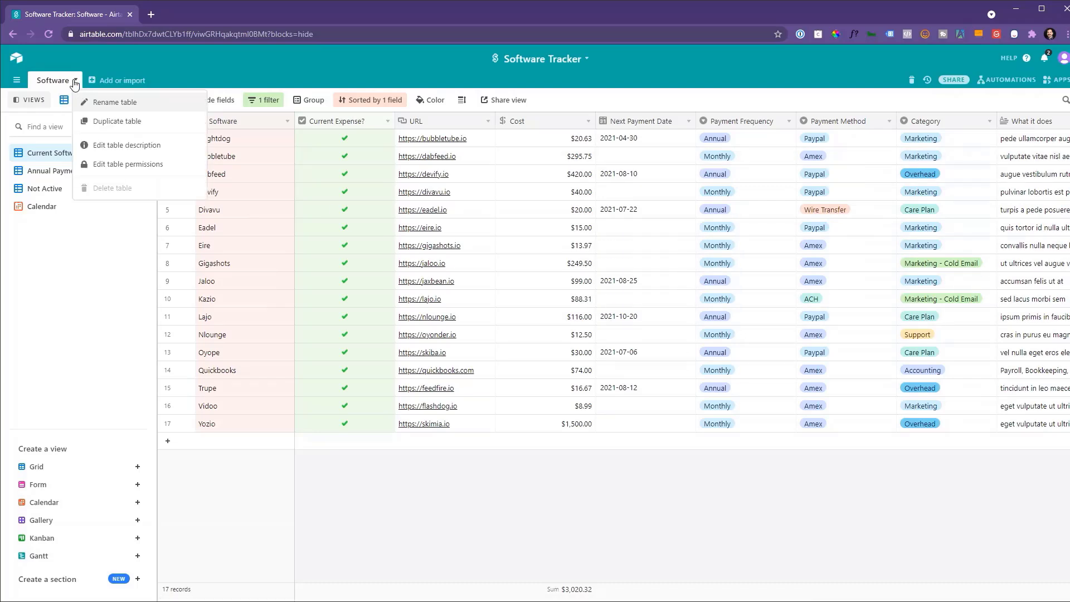
pyautogui.click(116, 121)
pyautogui.click(458, 323)
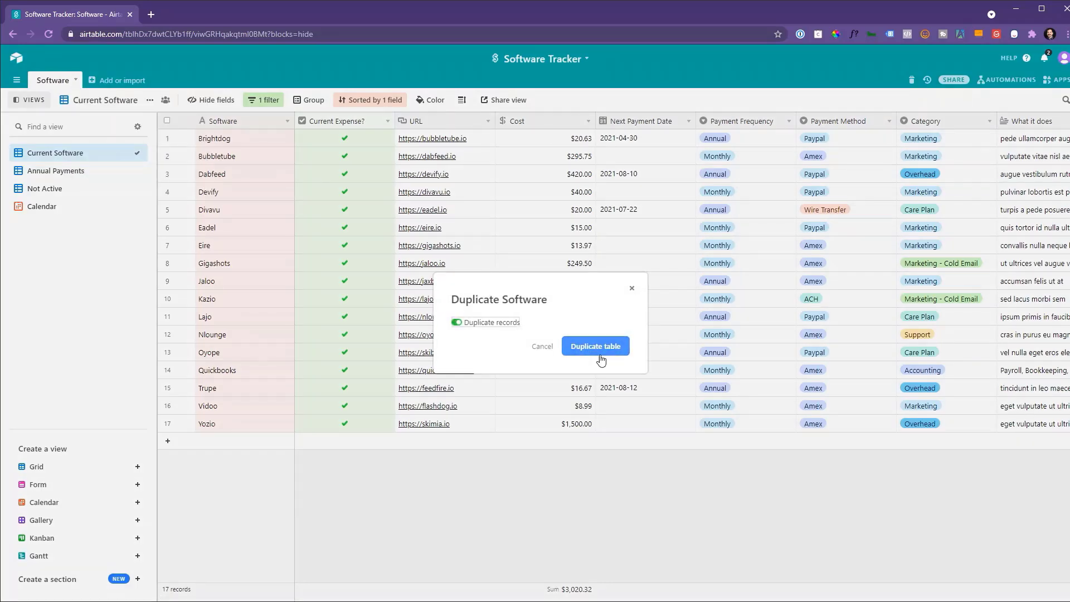
pyautogui.click(598, 346)
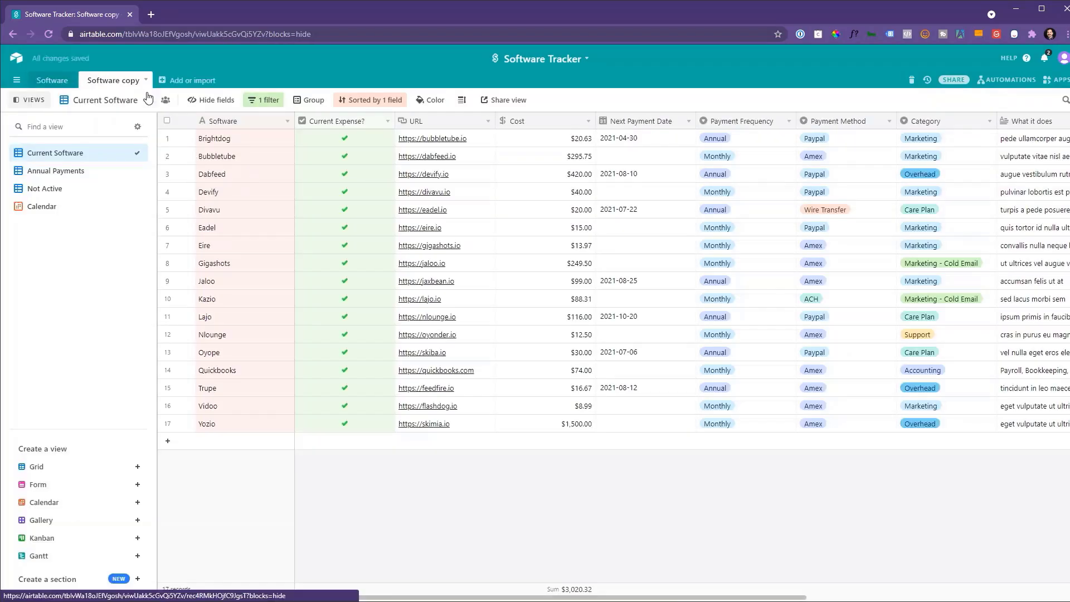
# Rename the duplicated table as "LTDs"
pyautogui.click(143, 81)
pyautogui.click(55, 102)
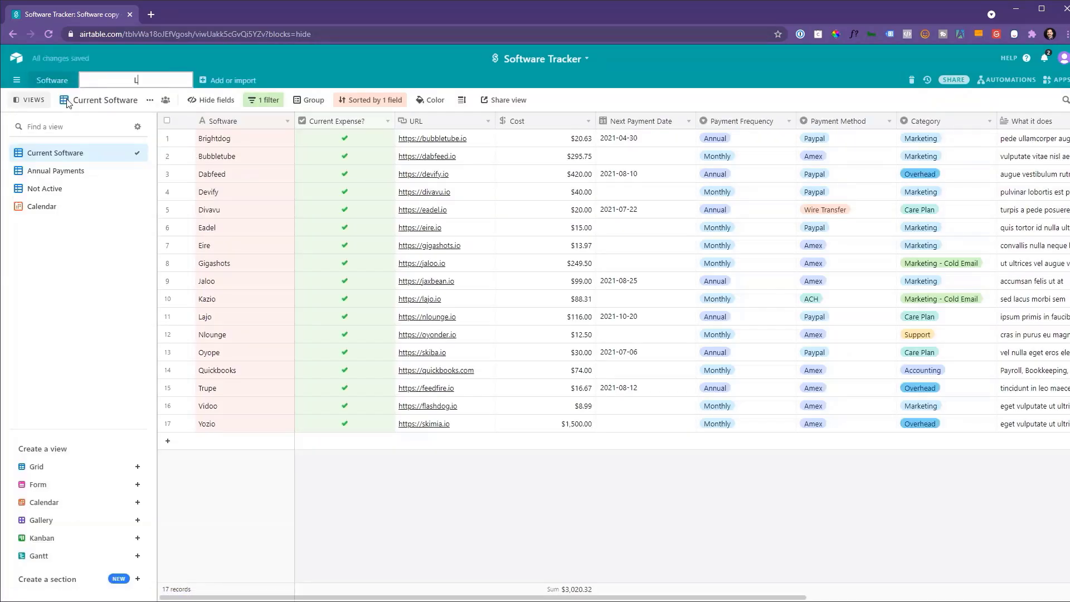
pyautogui.write('LTDs')
pyautogui.press('Return')
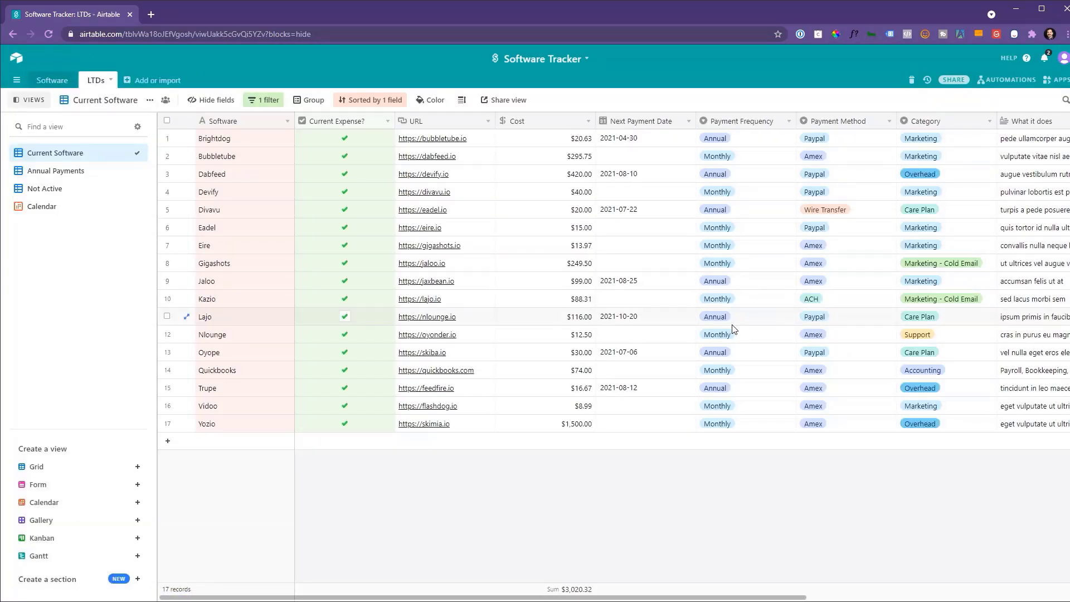
# Delete the Payment Frequency, Payment Method and Next Payment Date fields from the LTDs table
pyautogui.rightClick(742, 122)
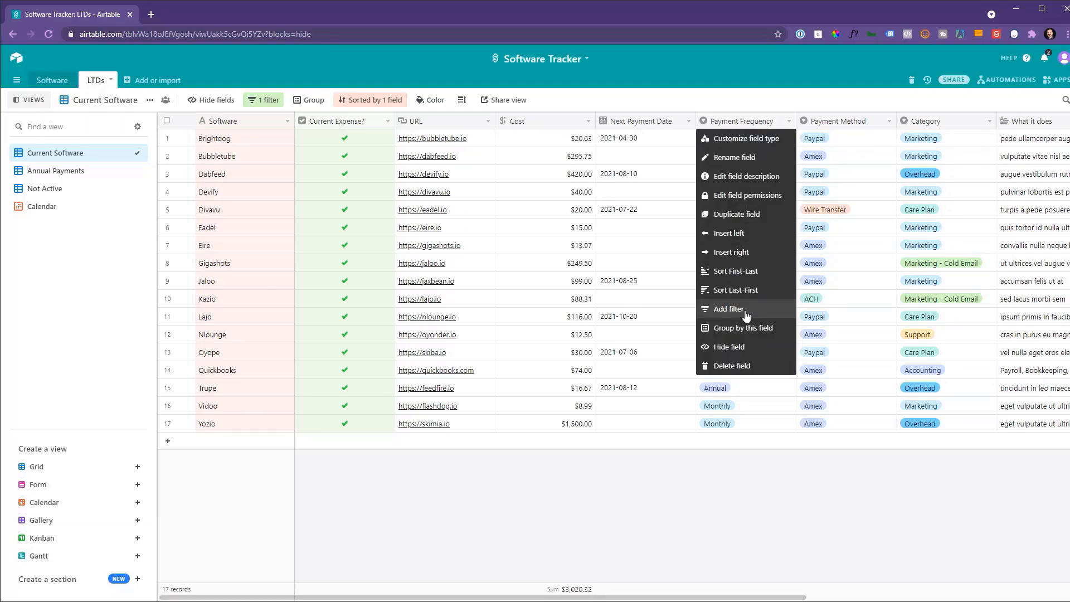
pyautogui.click(740, 366)
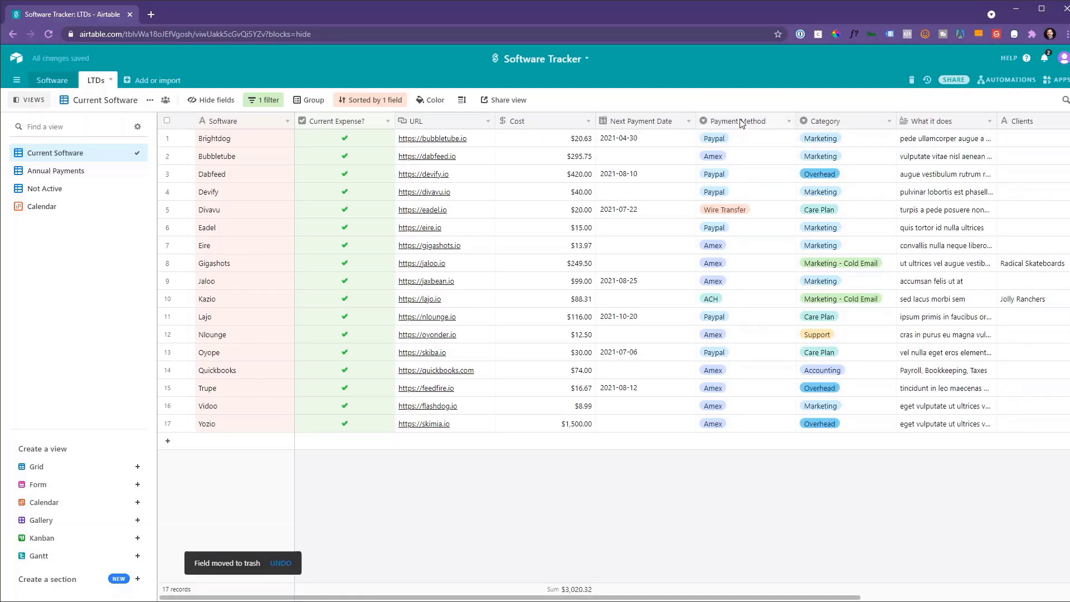
pyautogui.rightClick(750, 123)
pyautogui.click(749, 367)
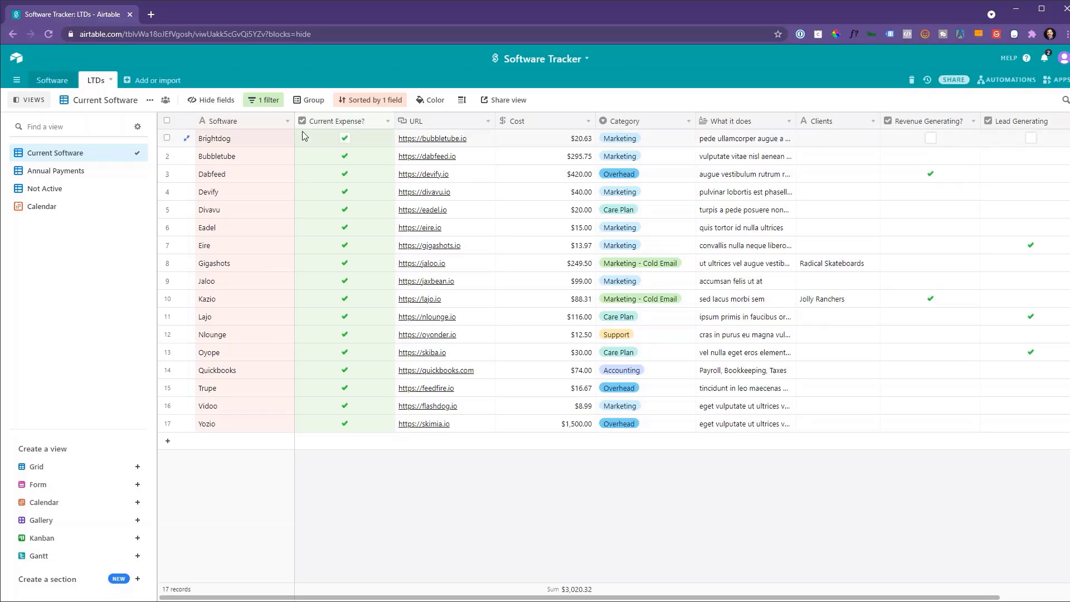
# Rename the "Current Expense?" checkbox field in the LTDs table as "In Use?"
pyautogui.rightClick(340, 122)
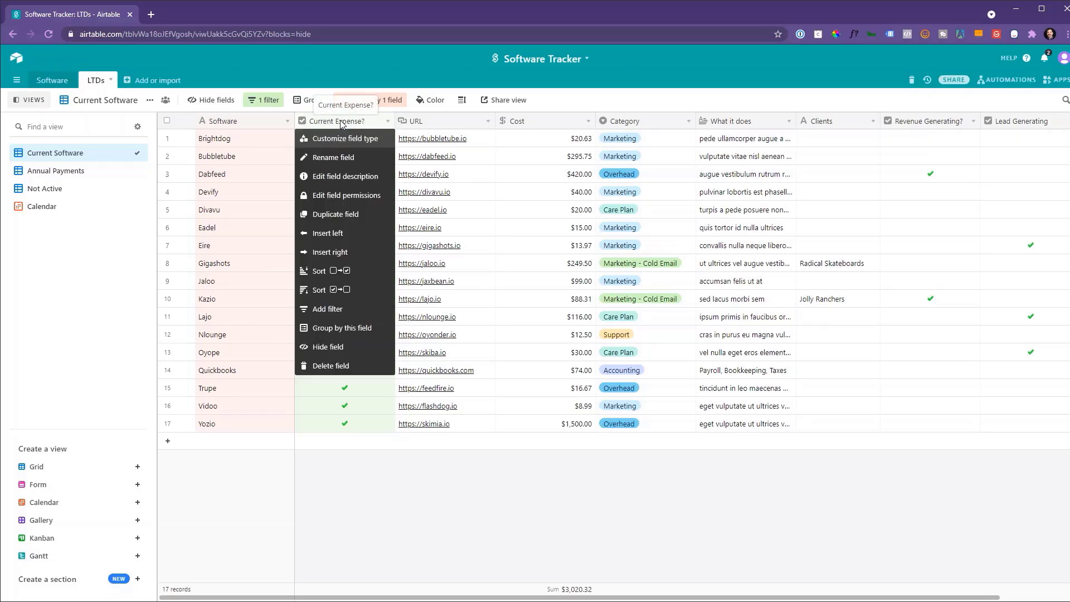
pyautogui.click(355, 140)
pyautogui.hotkey('ctrl', 'a')
pyautogui.press('BackSpace')
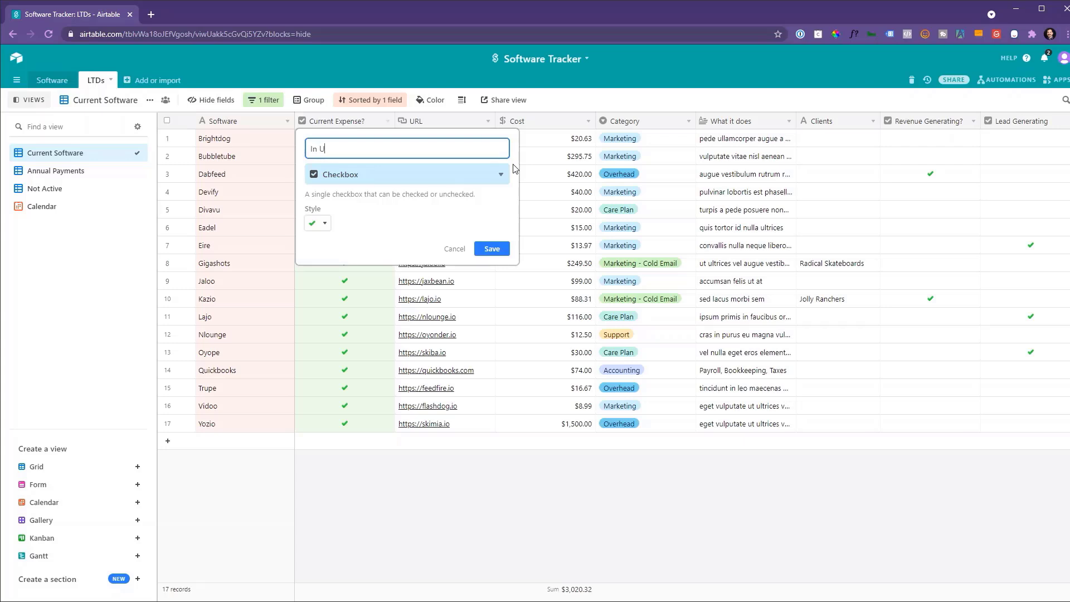
pyautogui.click(491, 248)
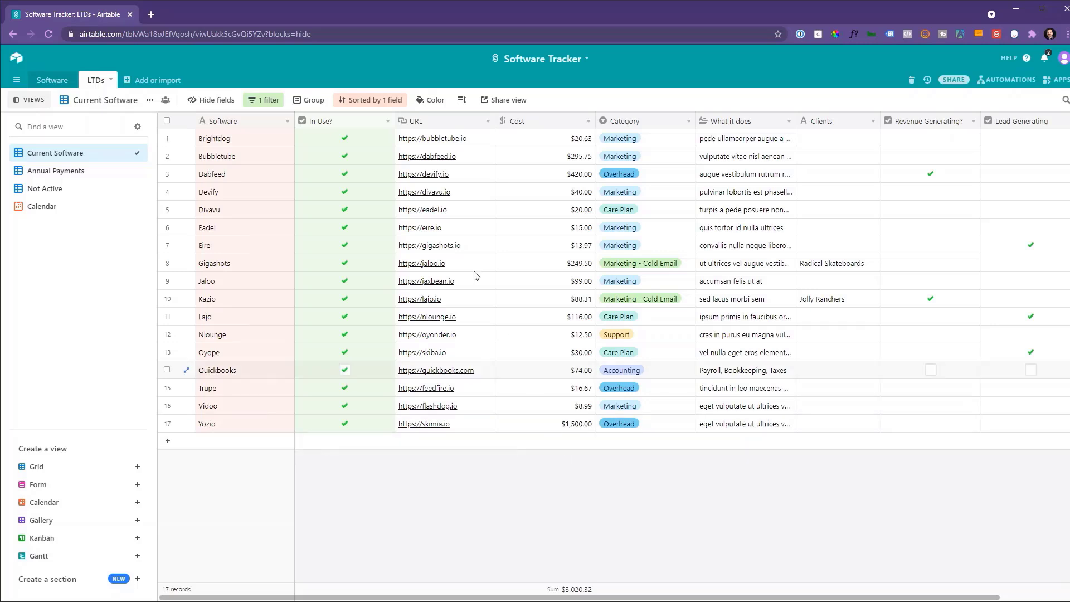
# Insert a checkbox field named "Want to use in 2021?" directly before the URL field
pyautogui.rightClick(436, 123)
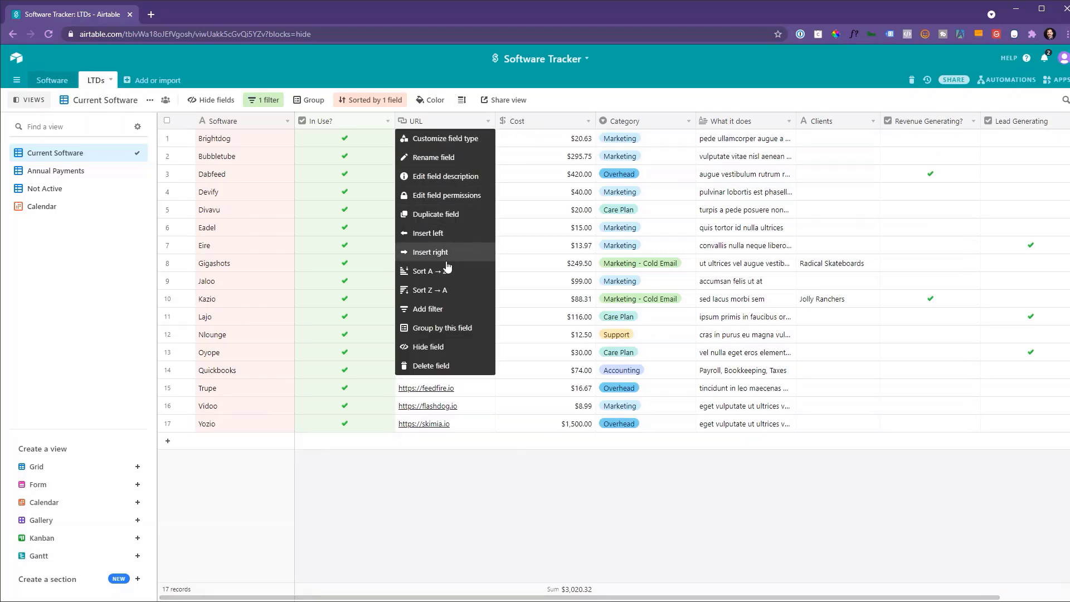
pyautogui.click(444, 234)
pyautogui.write('Want to use in 2021')
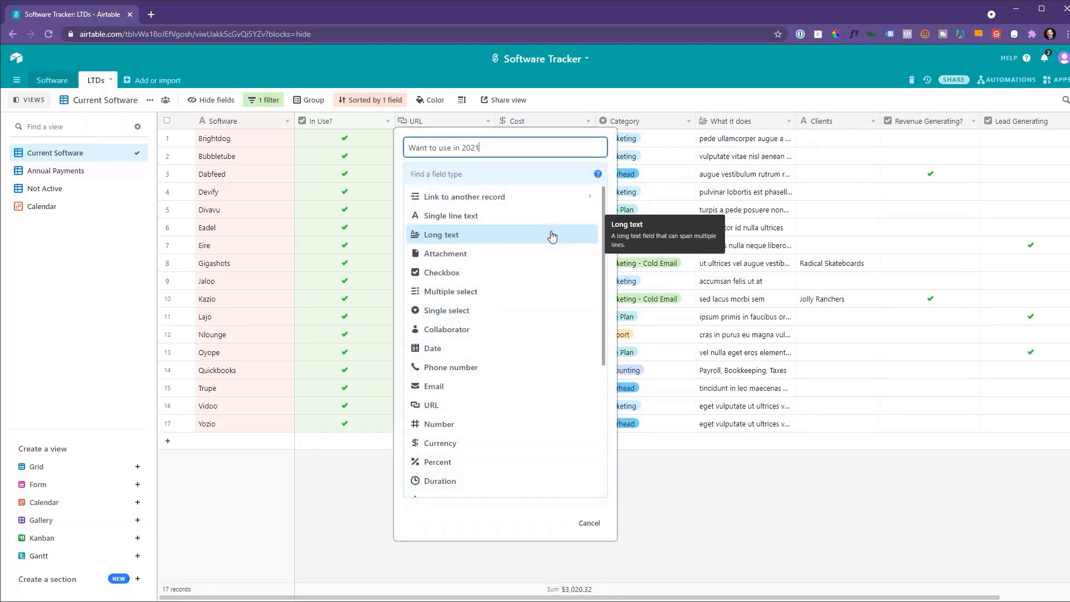
pyautogui.write('?')
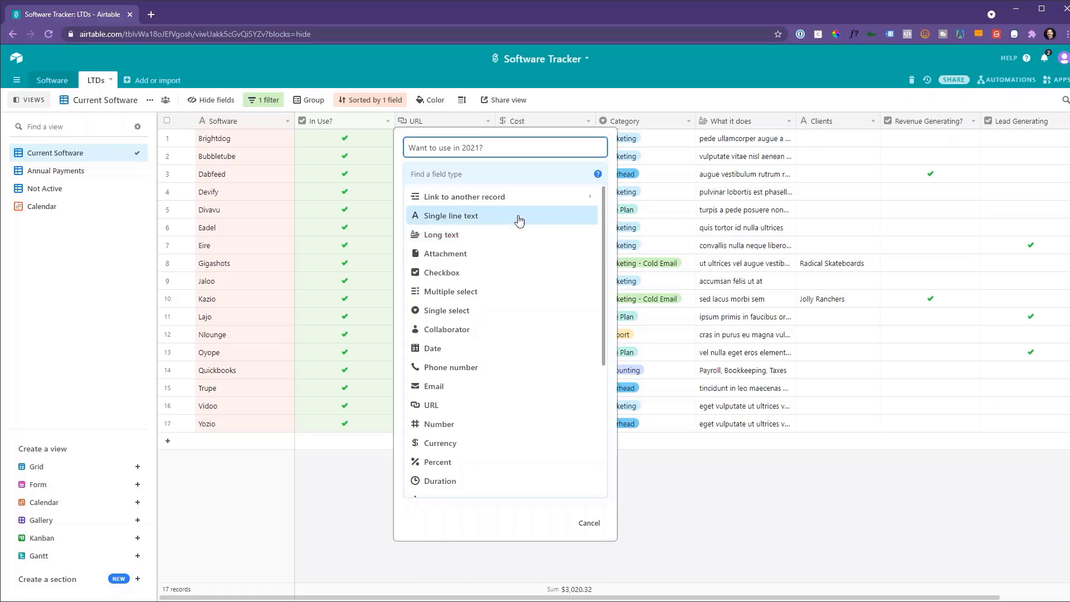
pyautogui.click(454, 273)
pyautogui.click(582, 251)
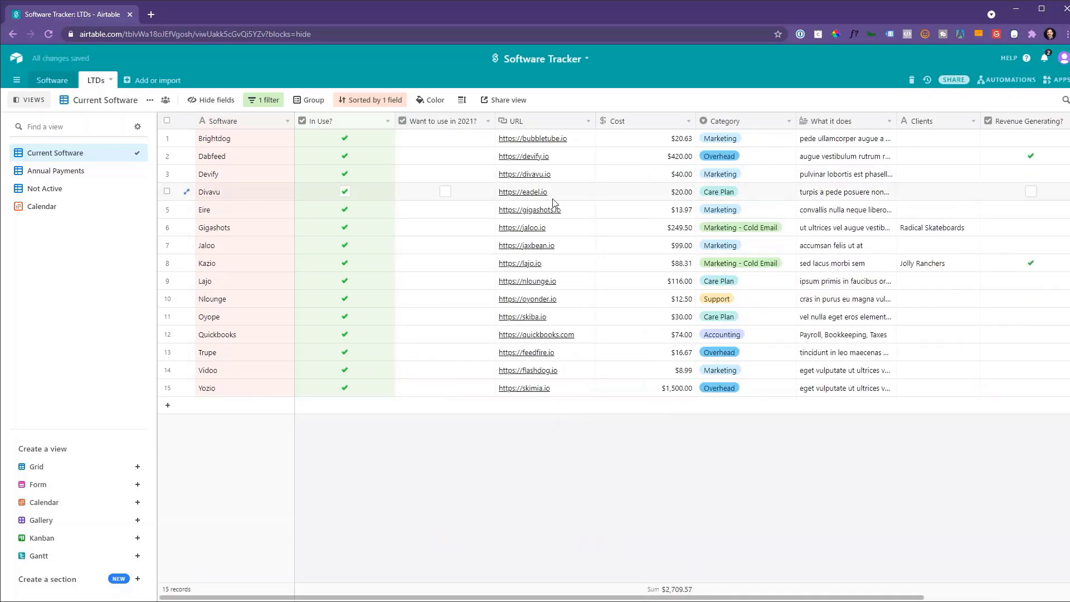
# Mark "Want to use in 2021?" for Devify, Gigashots, Lajo and Quickbooks
pyautogui.click(445, 174)
pyautogui.click(445, 227)
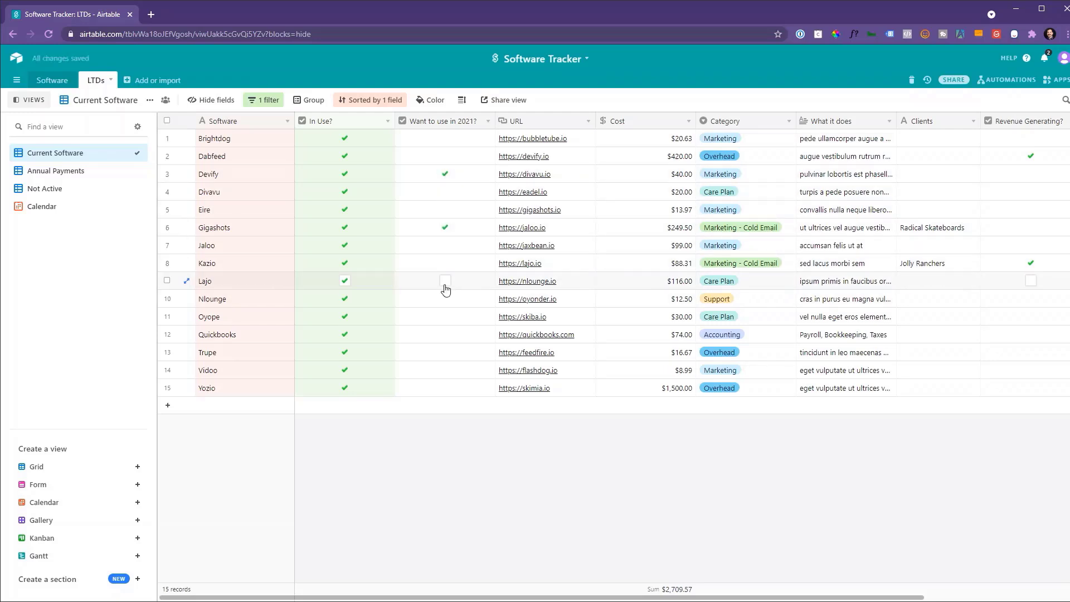
pyautogui.click(444, 281)
pyautogui.click(445, 334)
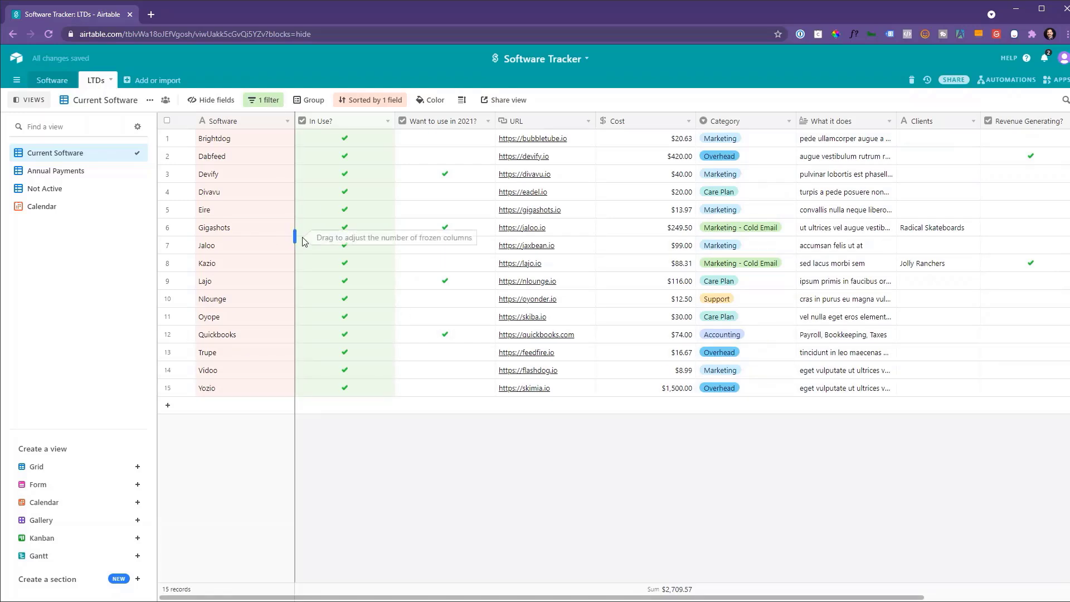
# Remove the "In Use?" filter from the LTDs table's Current Software view and rename the view "All LTDs"
pyautogui.click(267, 101)
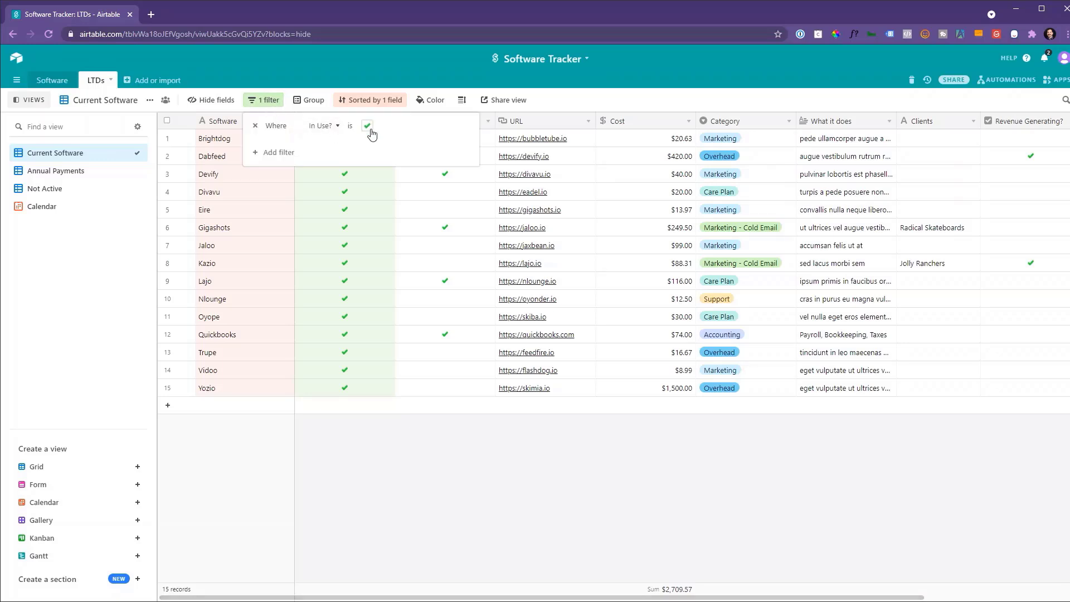
pyautogui.click(256, 125)
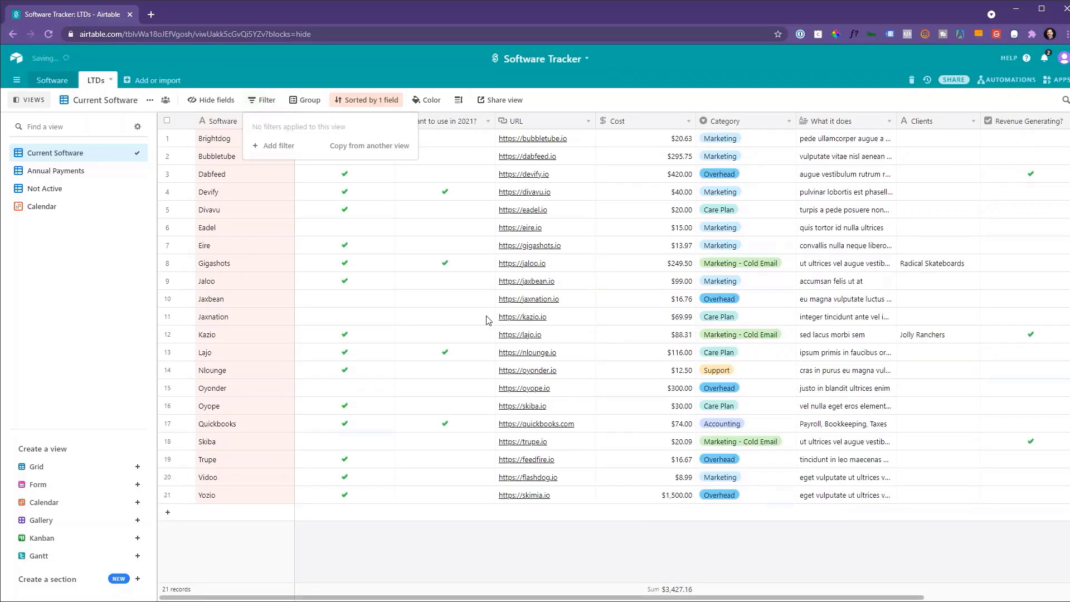
pyautogui.doubleClick(66, 153)
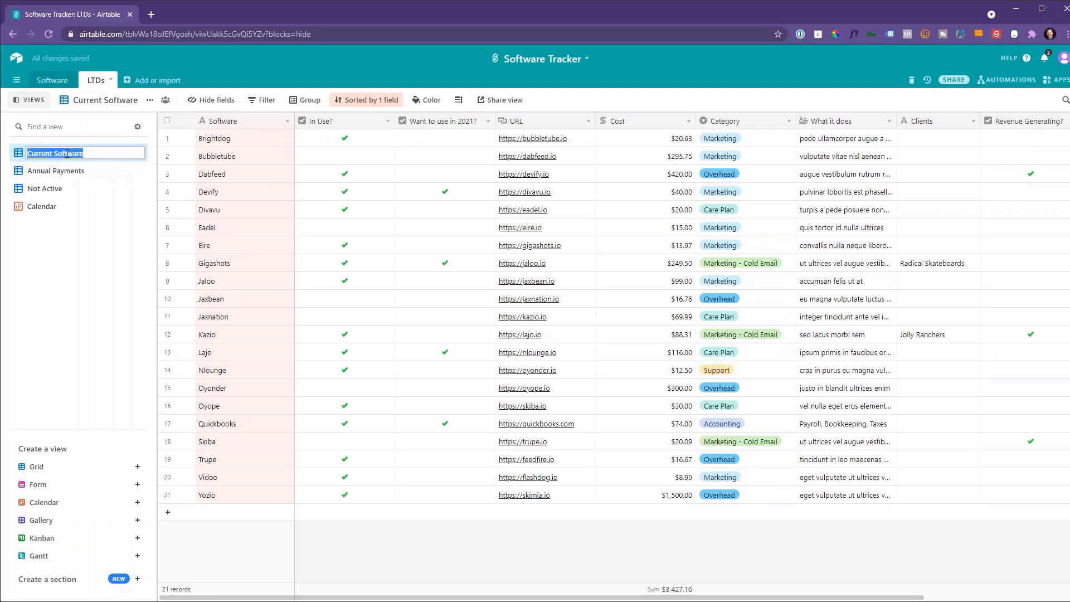
pyautogui.write('All LTDs')
pyautogui.press('Return')
# Delete the Annual Payments and Calendar views from the LTDs table
pyautogui.click(127, 170)
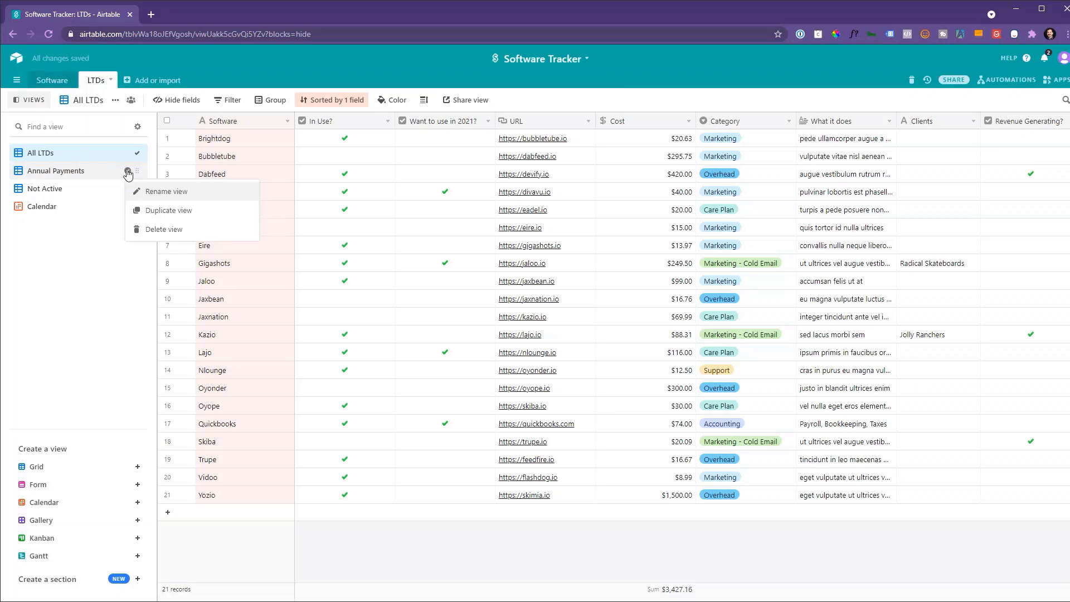
pyautogui.click(157, 230)
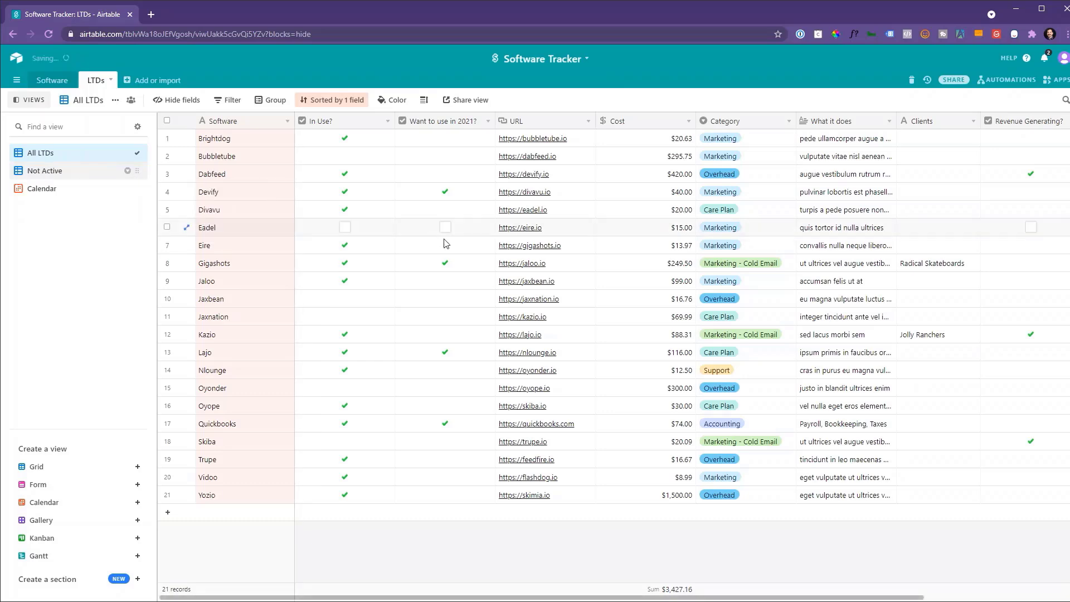
pyautogui.click(65, 172)
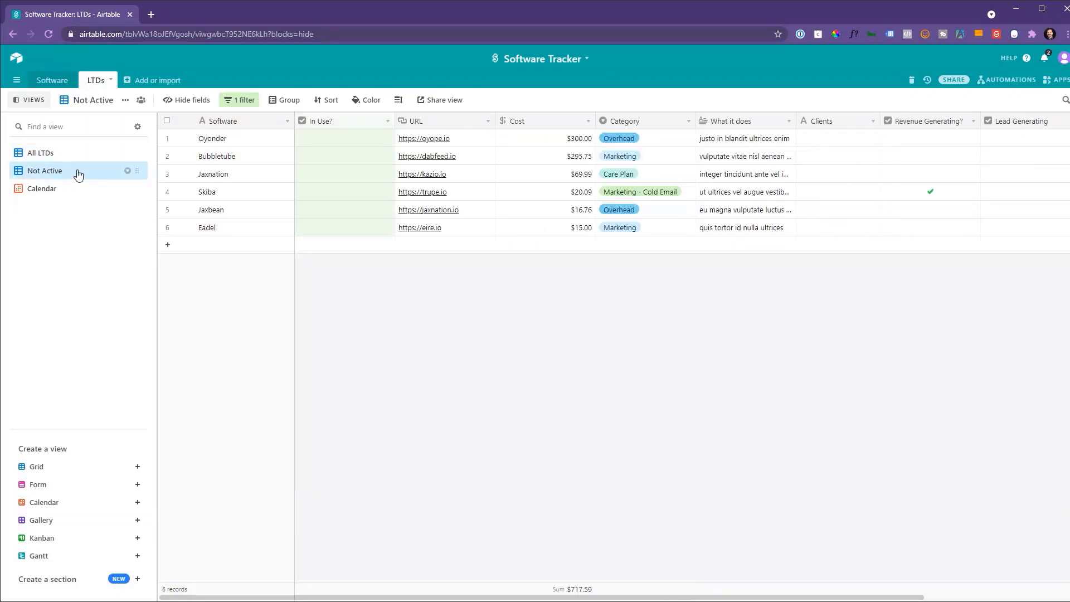
pyautogui.click(127, 189)
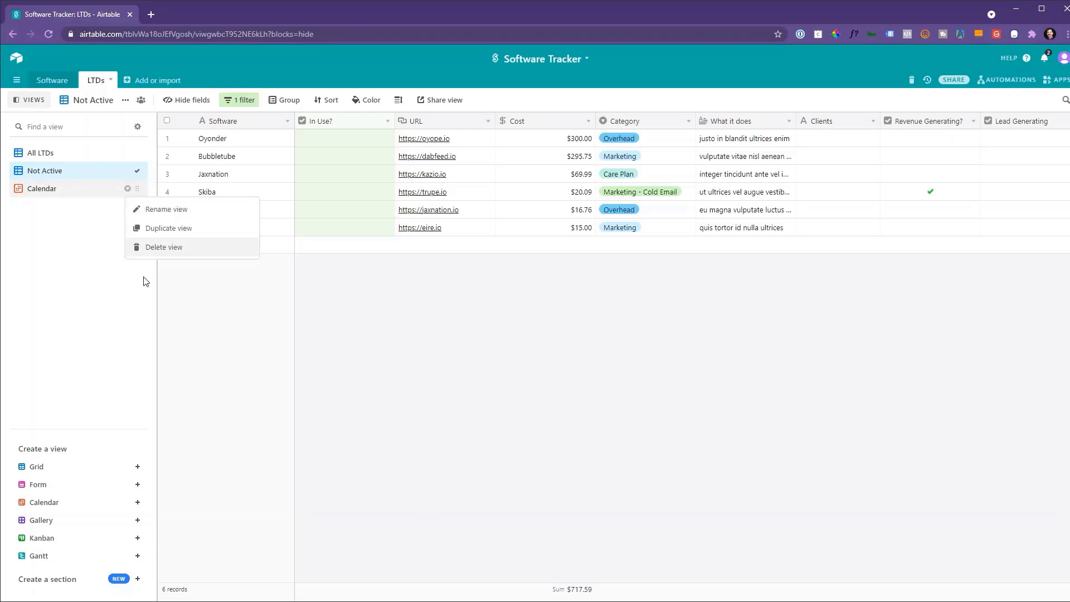
pyautogui.click(148, 247)
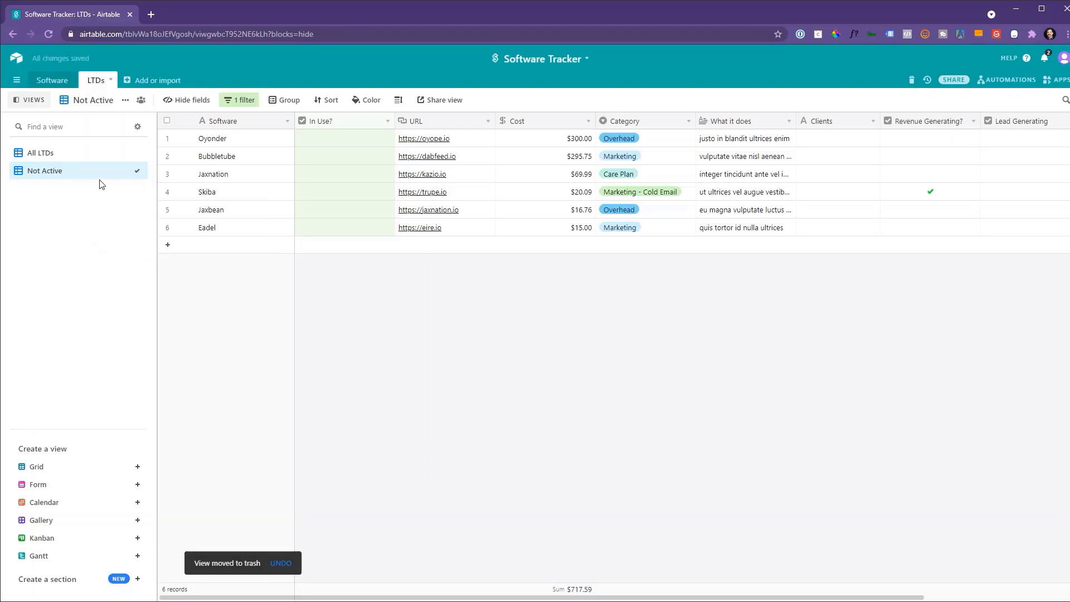
# Duplicate the All LTDs view as "Want to use in 2021" and open the new view's filter settings
pyautogui.click(55, 152)
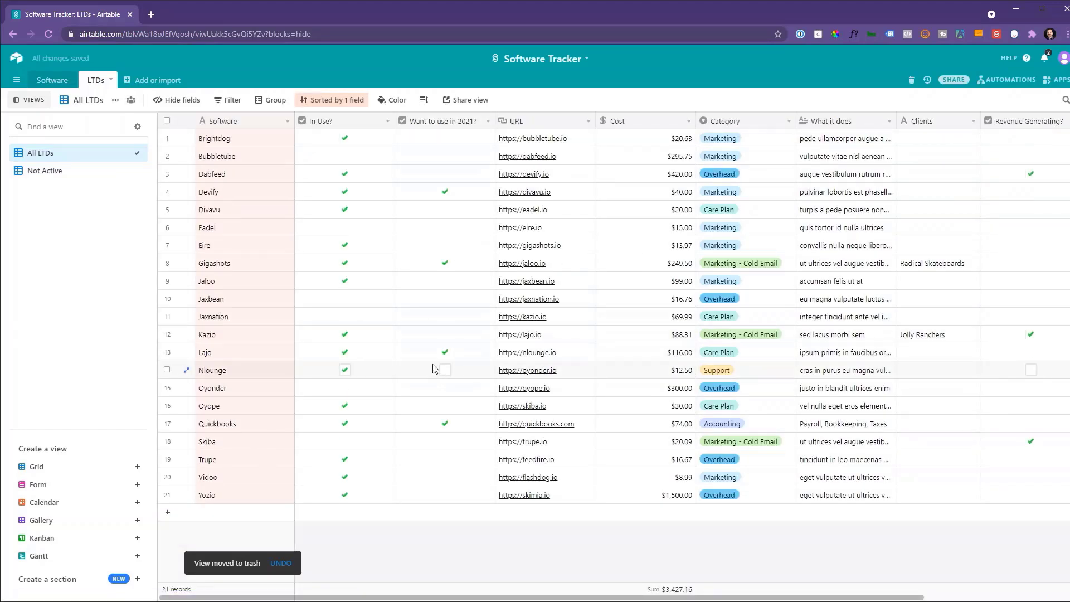
pyautogui.click(115, 102)
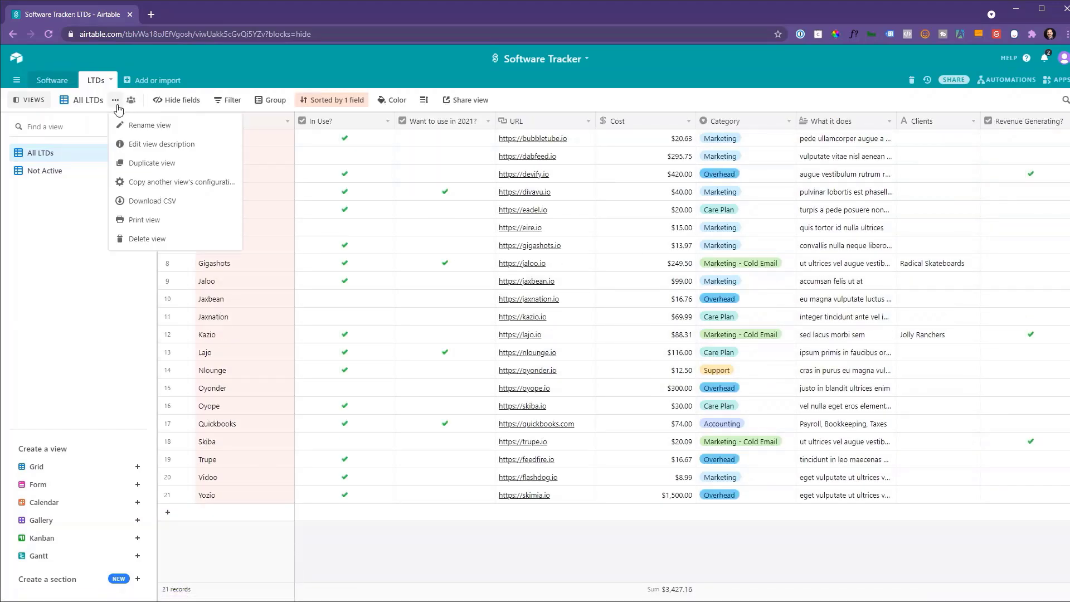
pyautogui.click(157, 163)
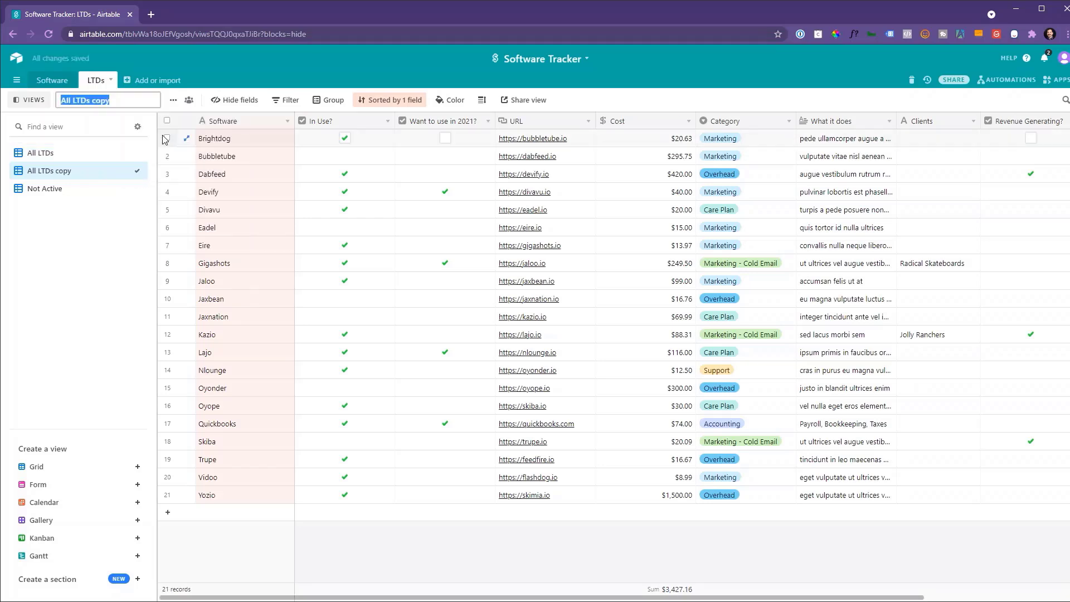
pyautogui.write('Want to use in 2021')
pyautogui.press('Return')
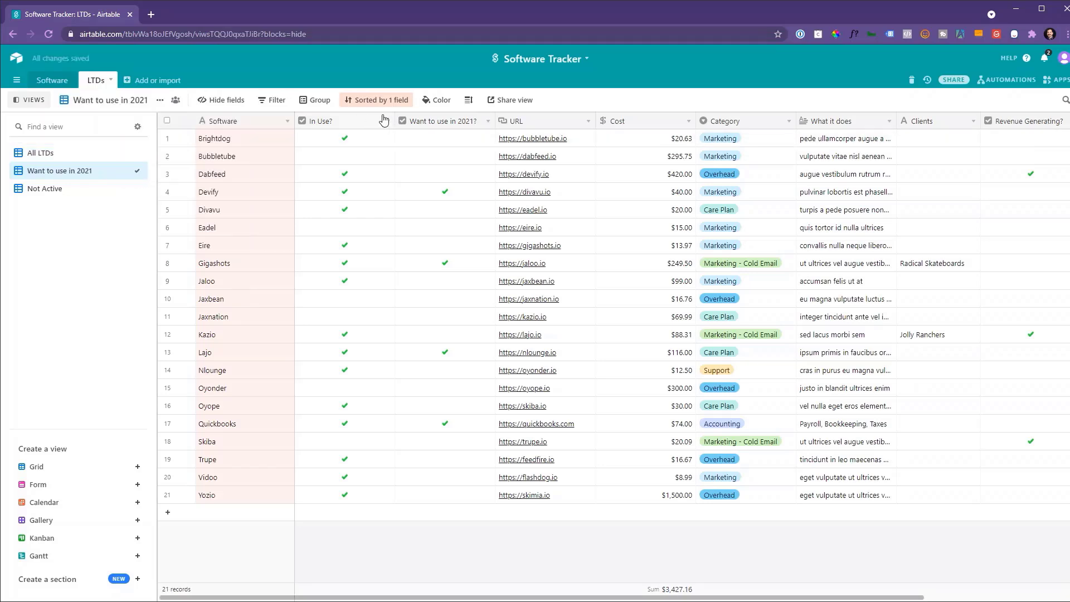
pyautogui.click(276, 100)
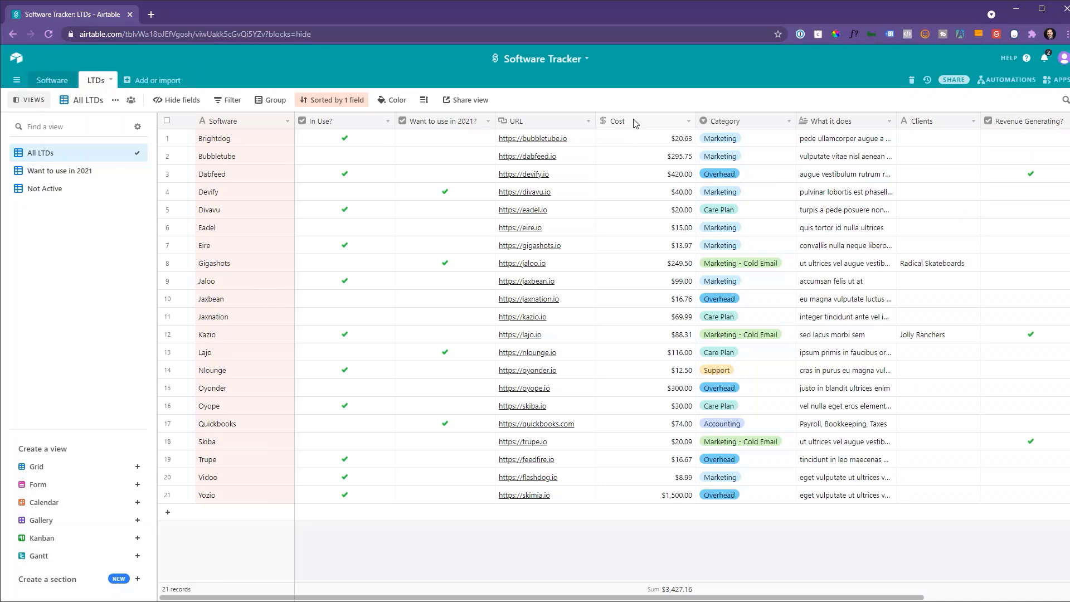
# Insert a single line text field named "# License" directly before the Cost field in the All LTDs view
pyautogui.rightClick(635, 123)
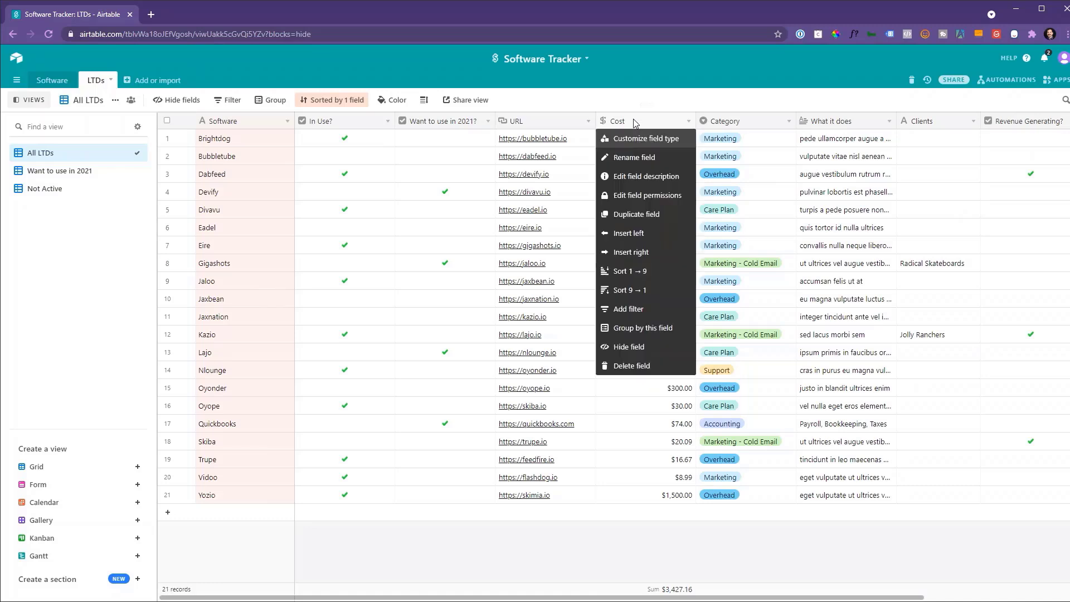
pyautogui.click(640, 260)
pyautogui.write('# License')
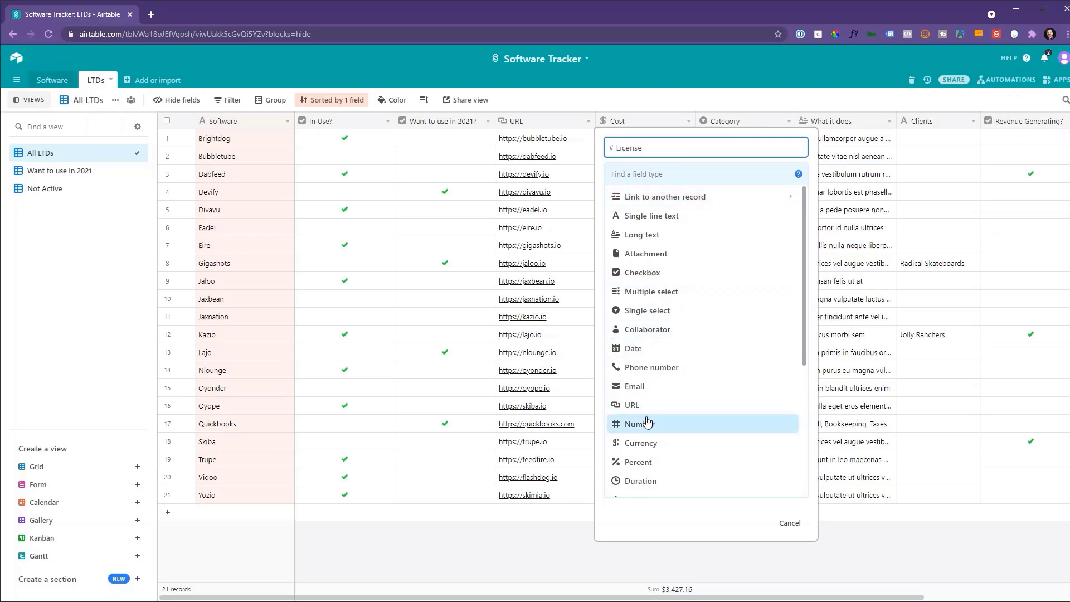
pyautogui.click(644, 218)
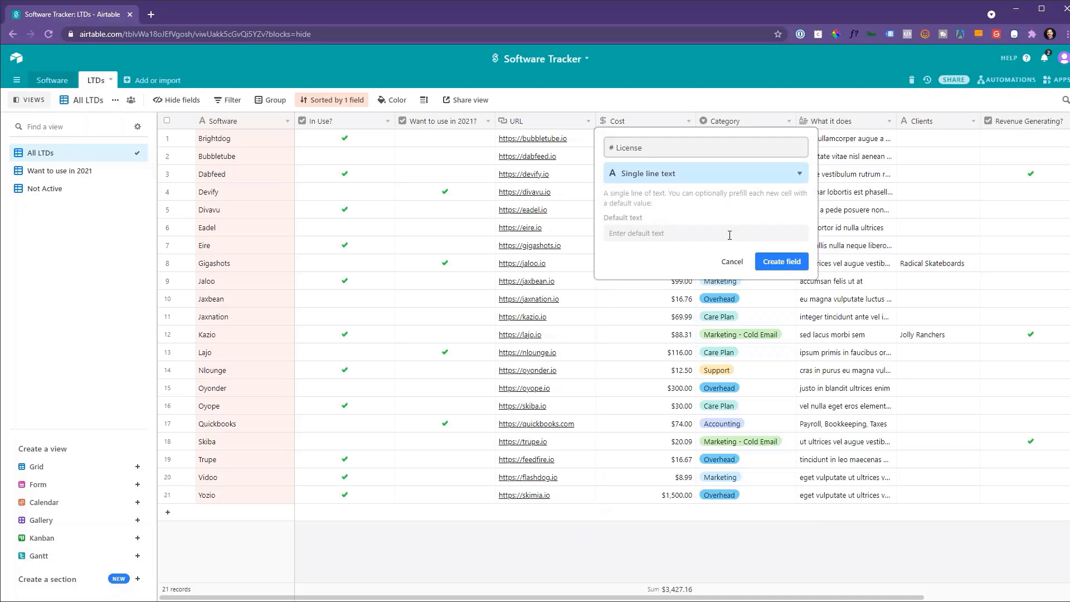
pyautogui.click(782, 262)
# Enter "2 accounts with a 15k image limit" as Bubbletube's "# License" value, and return to the Software table
pyautogui.doubleClick(644, 157)
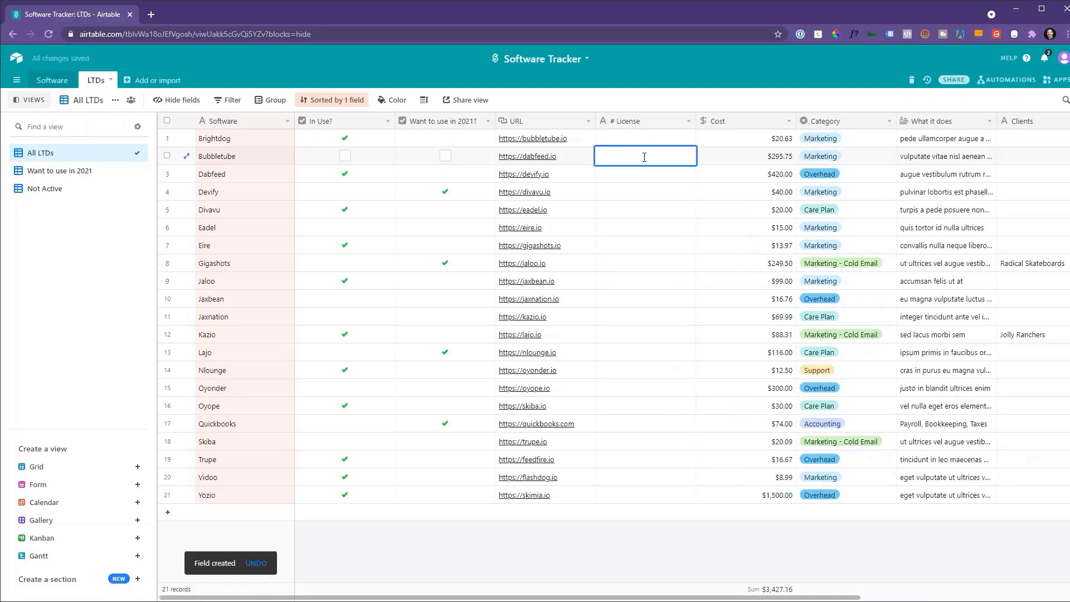
pyautogui.write('2')
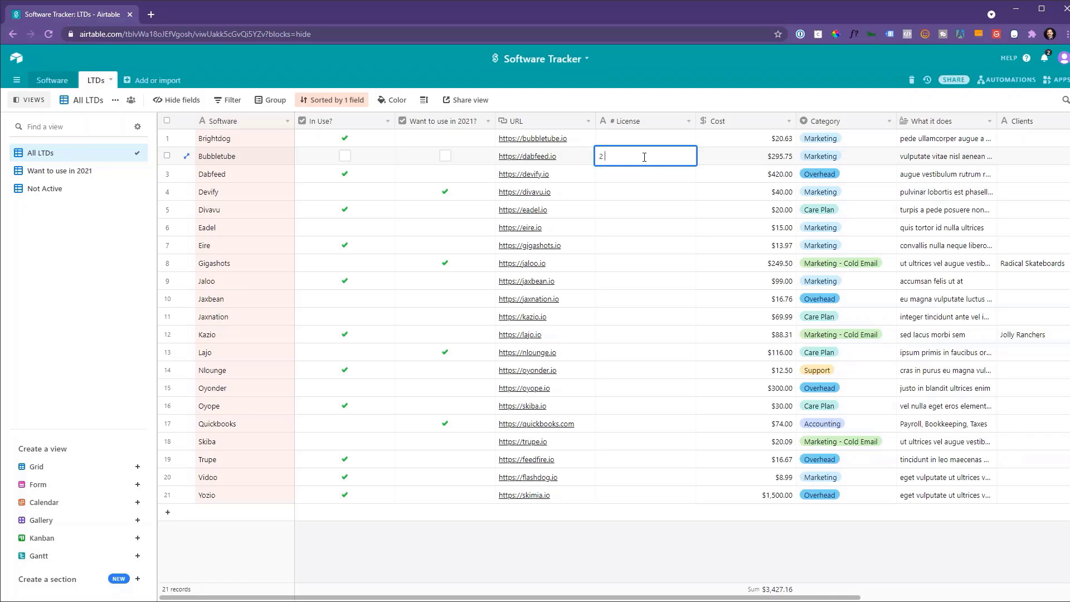
pyautogui.write(' accounts with a 15k image limit')
pyautogui.press('Return')
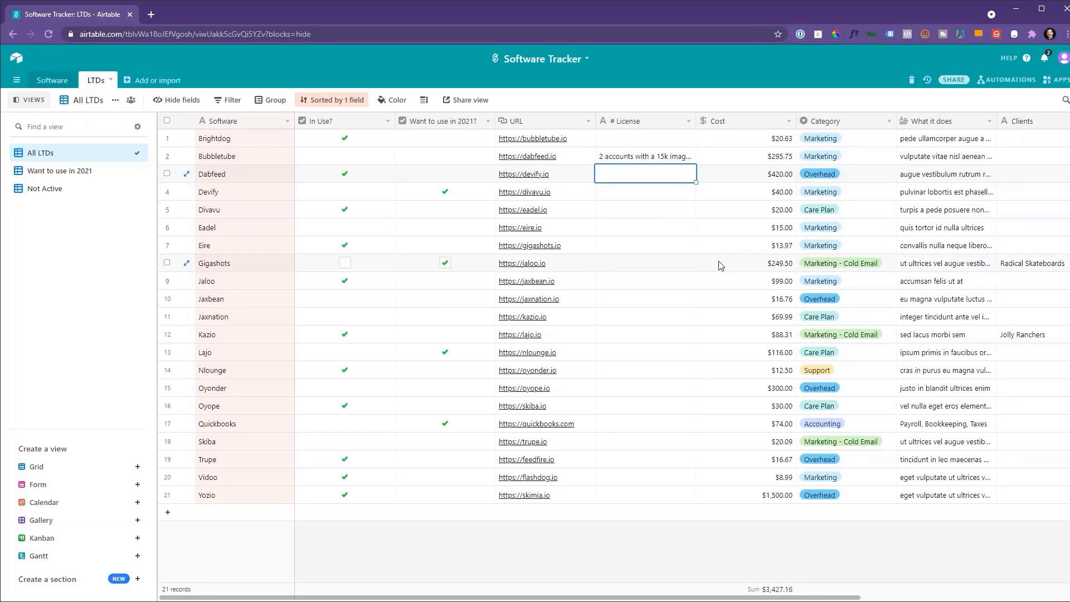
pyautogui.click(43, 82)
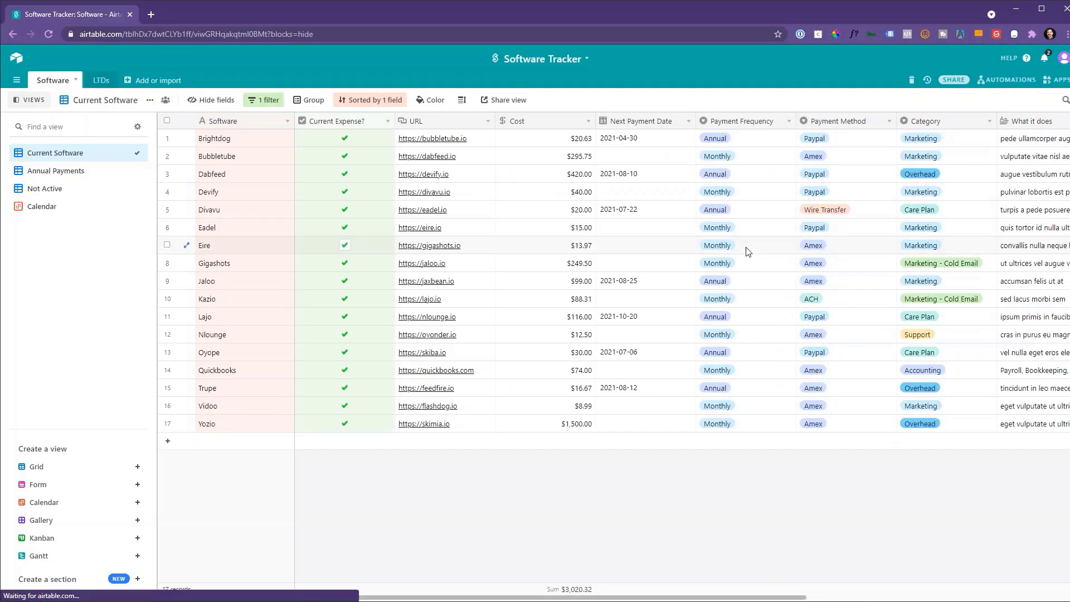